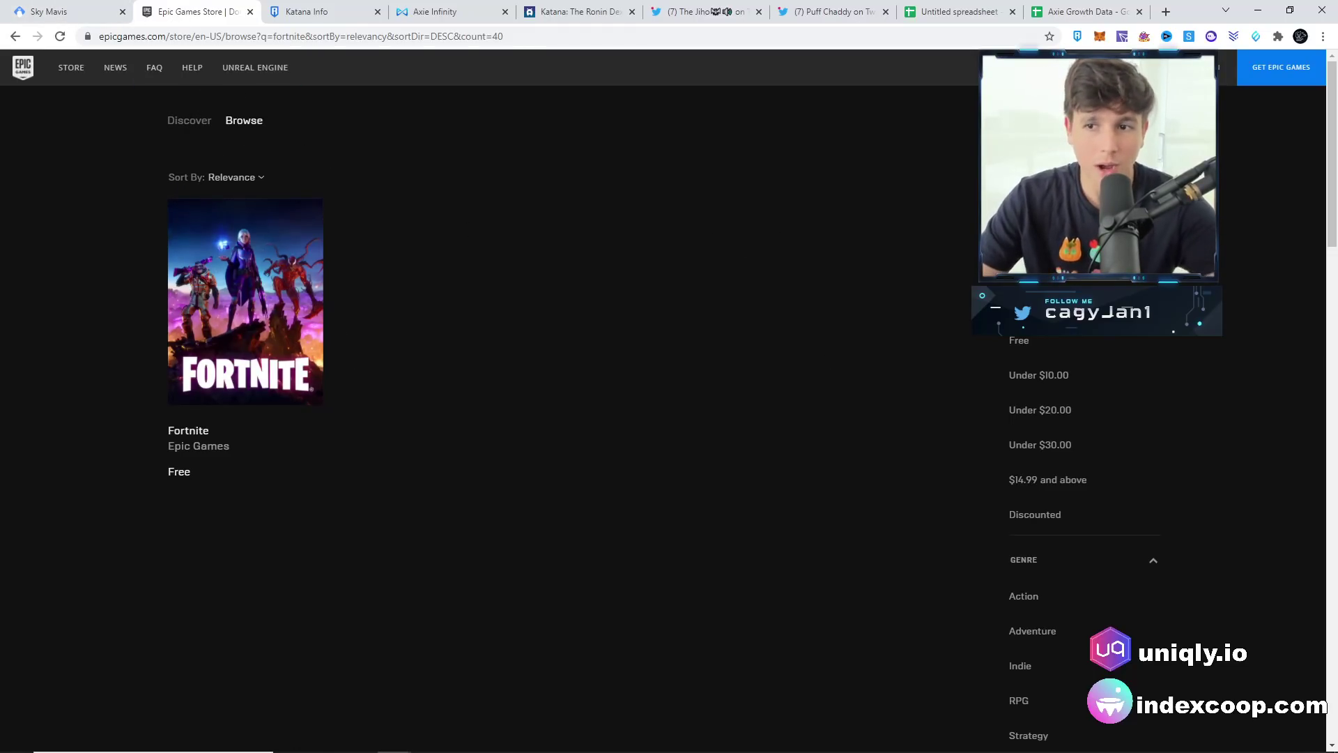
Switch to the Sky Mavis site and open its Products page down to the Game and Dapp sections.
click(56, 11)
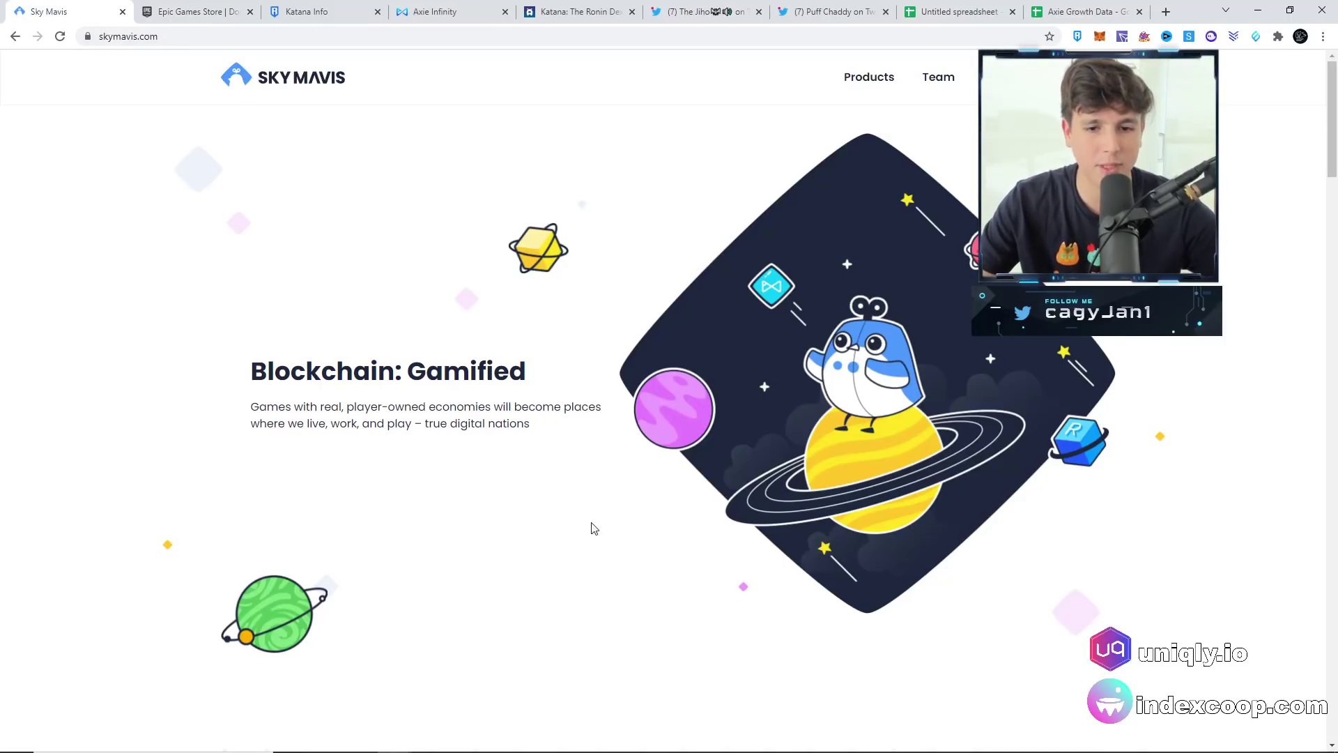
click(871, 78)
scroll(401, 501, down, 3)
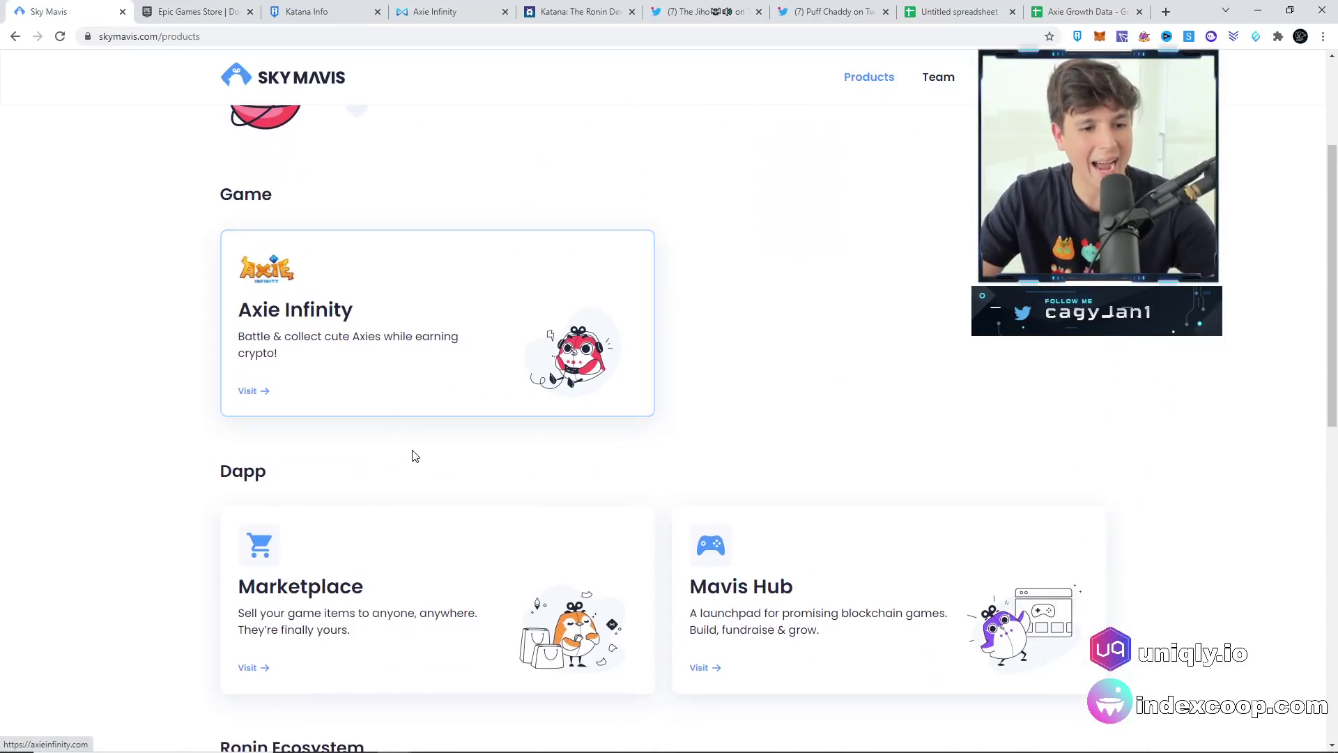
Browse the games on the Epic Games Store's front page for comparison, and return to the Sky Mavis products page.
click(212, 6)
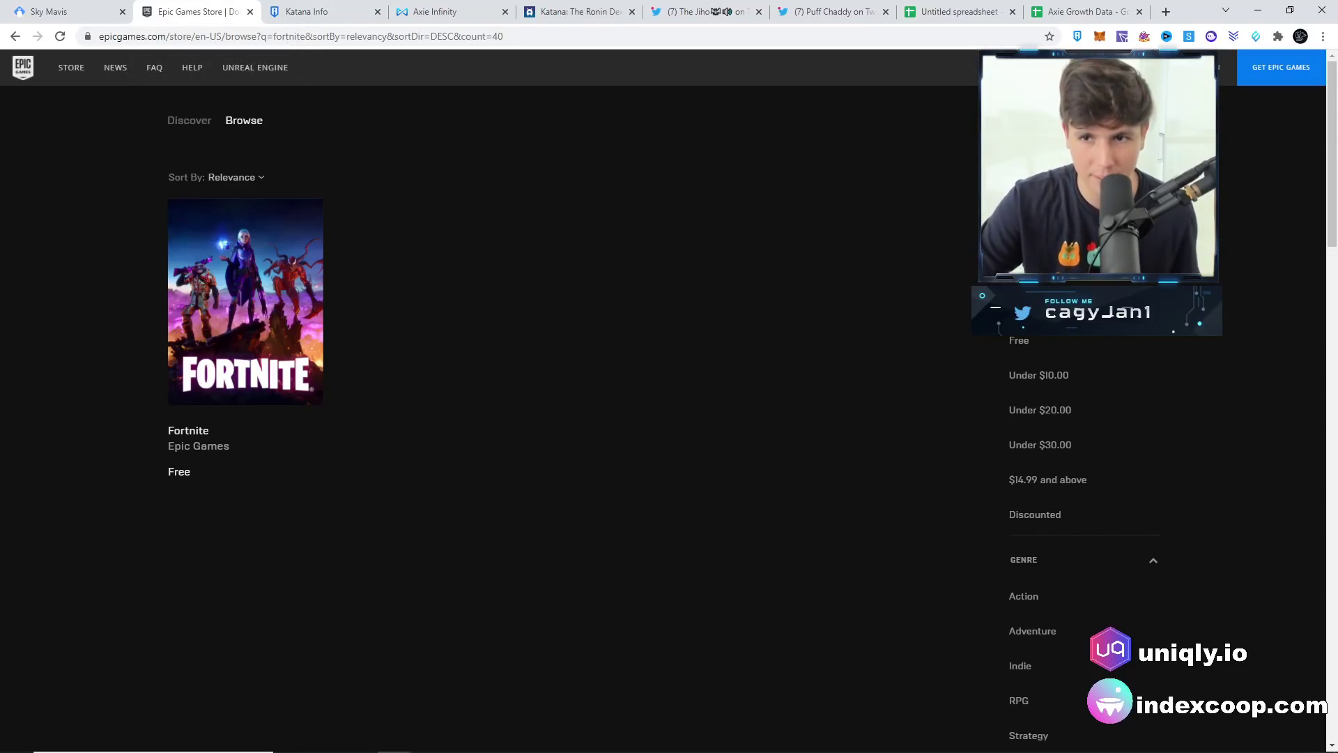
click(73, 68)
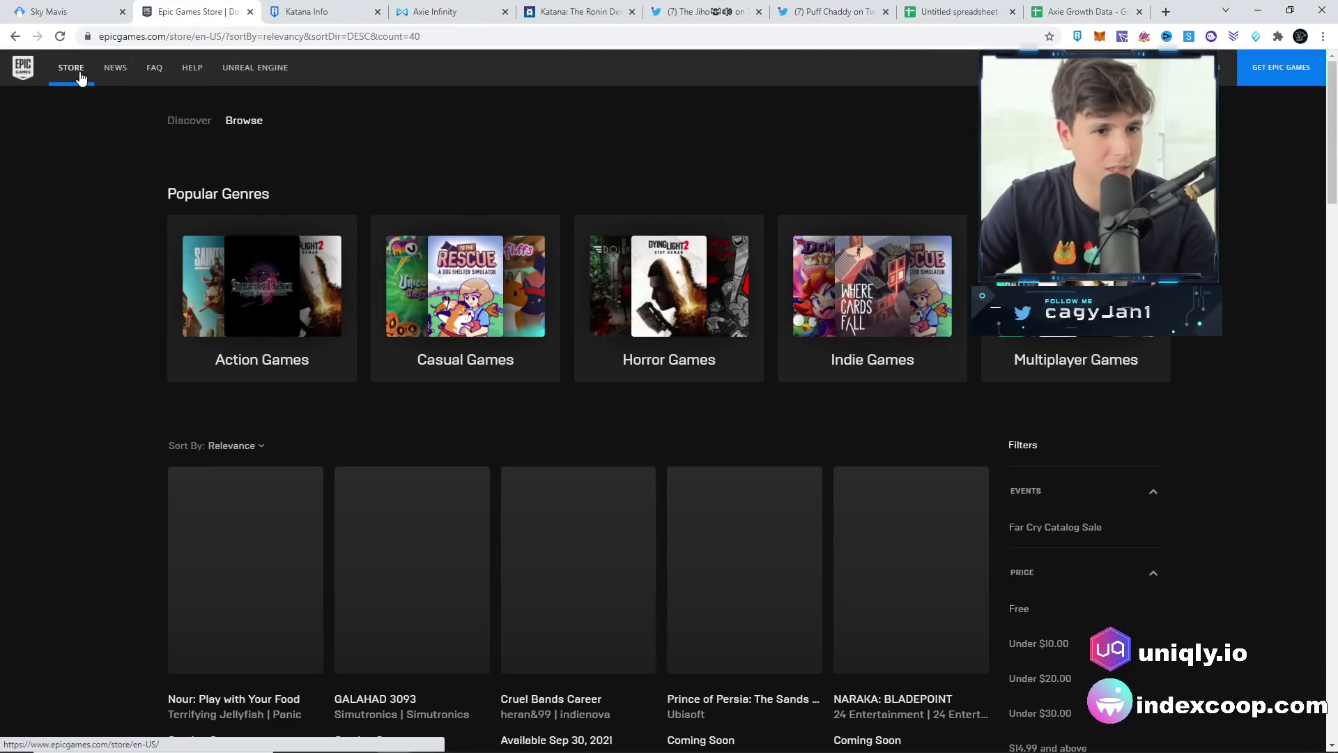
scroll(638, 409, down, 12)
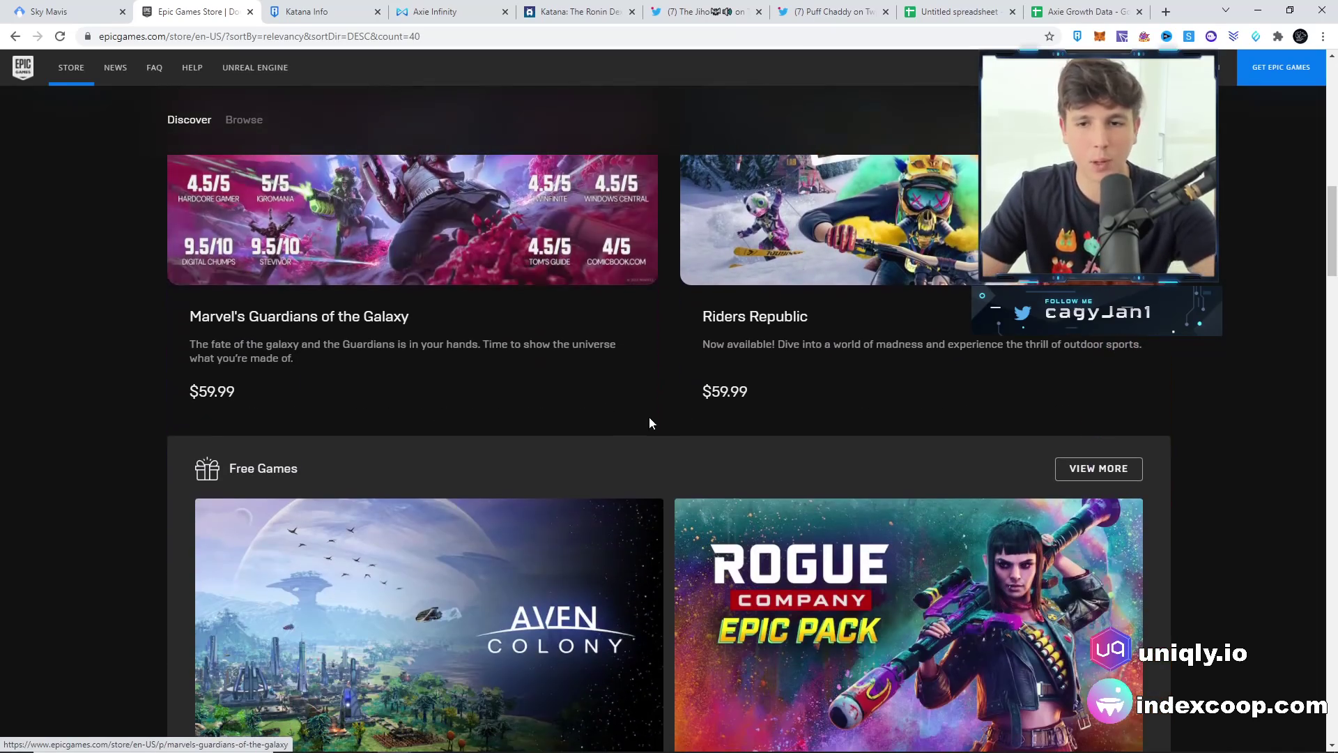
scroll(713, 442, down, 20)
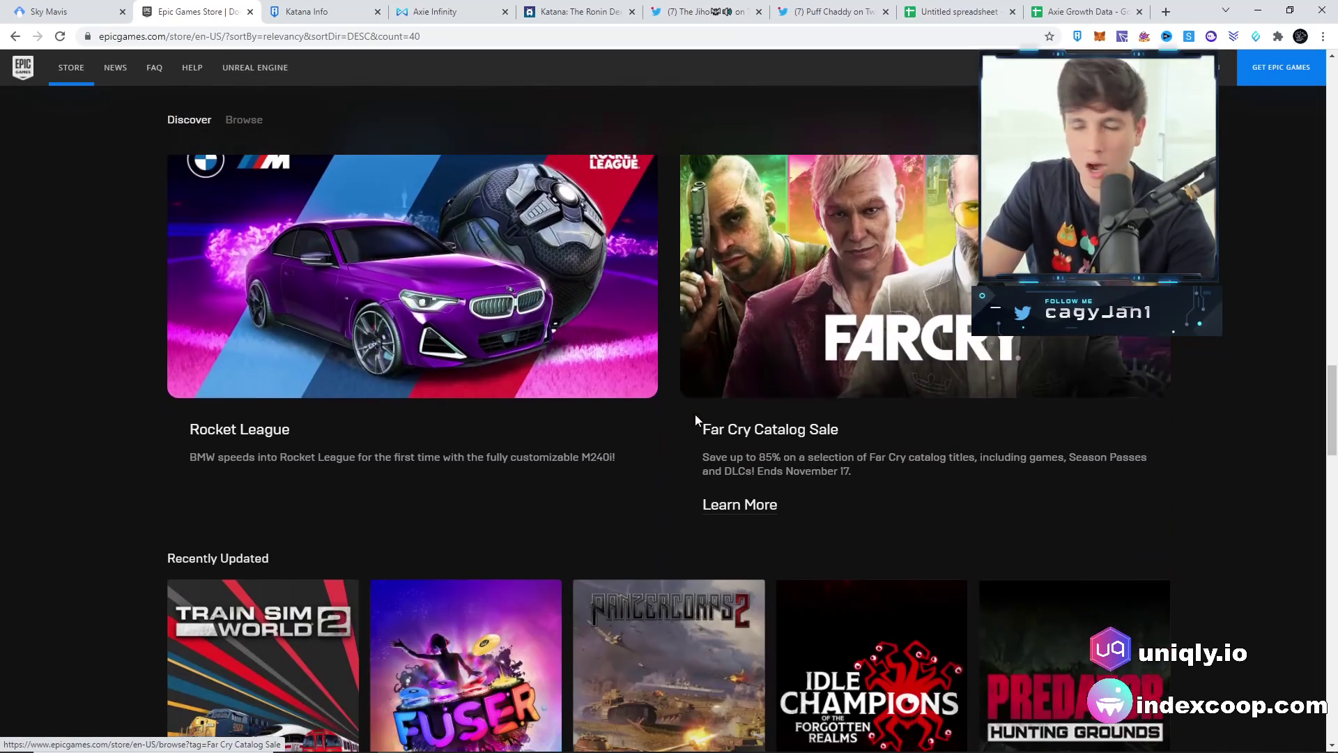
scroll(676, 423, down, 20)
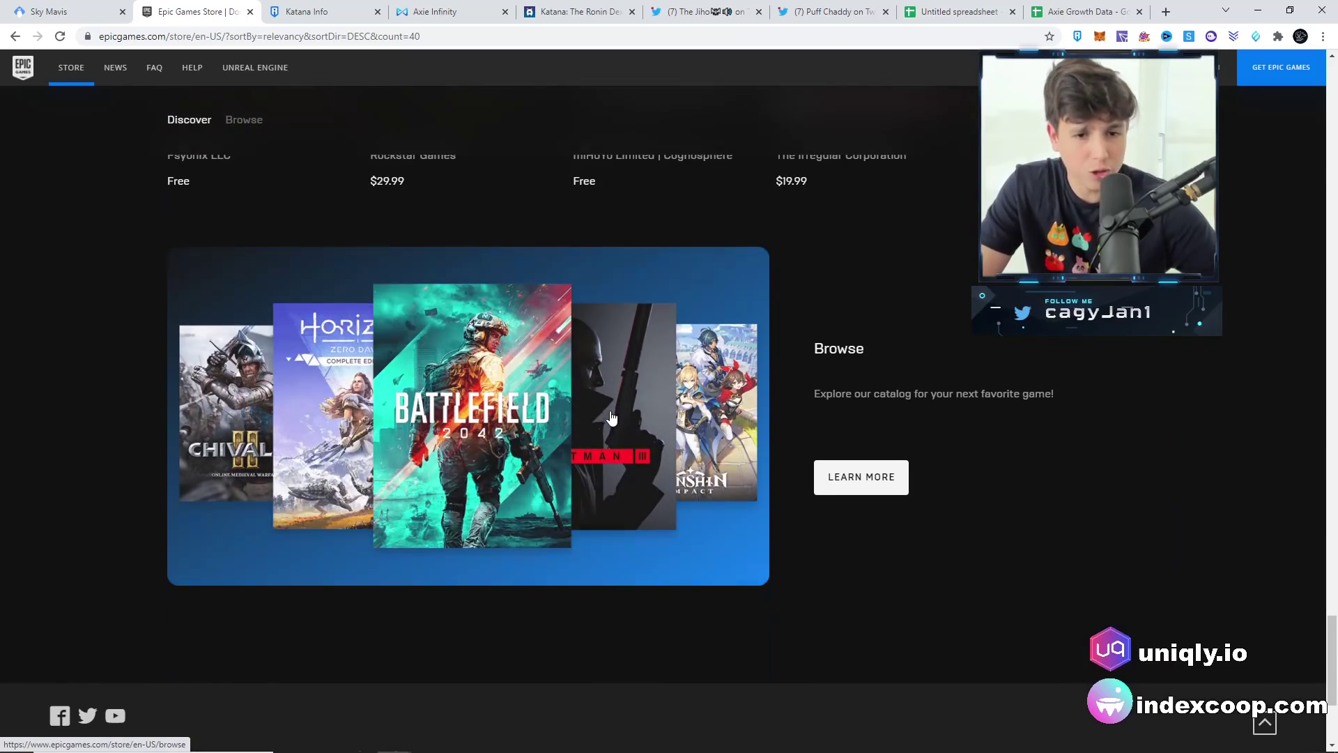
scroll(635, 435, up, 20)
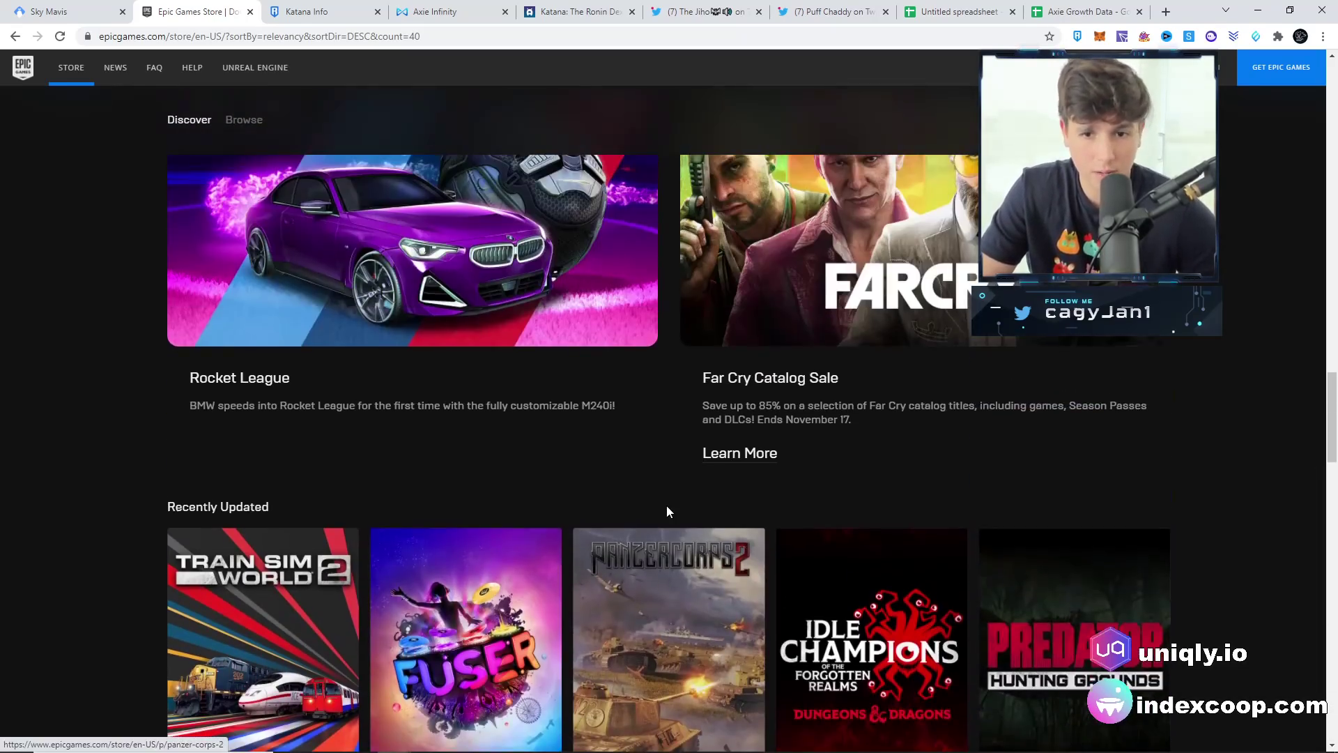
scroll(679, 516, down, 20)
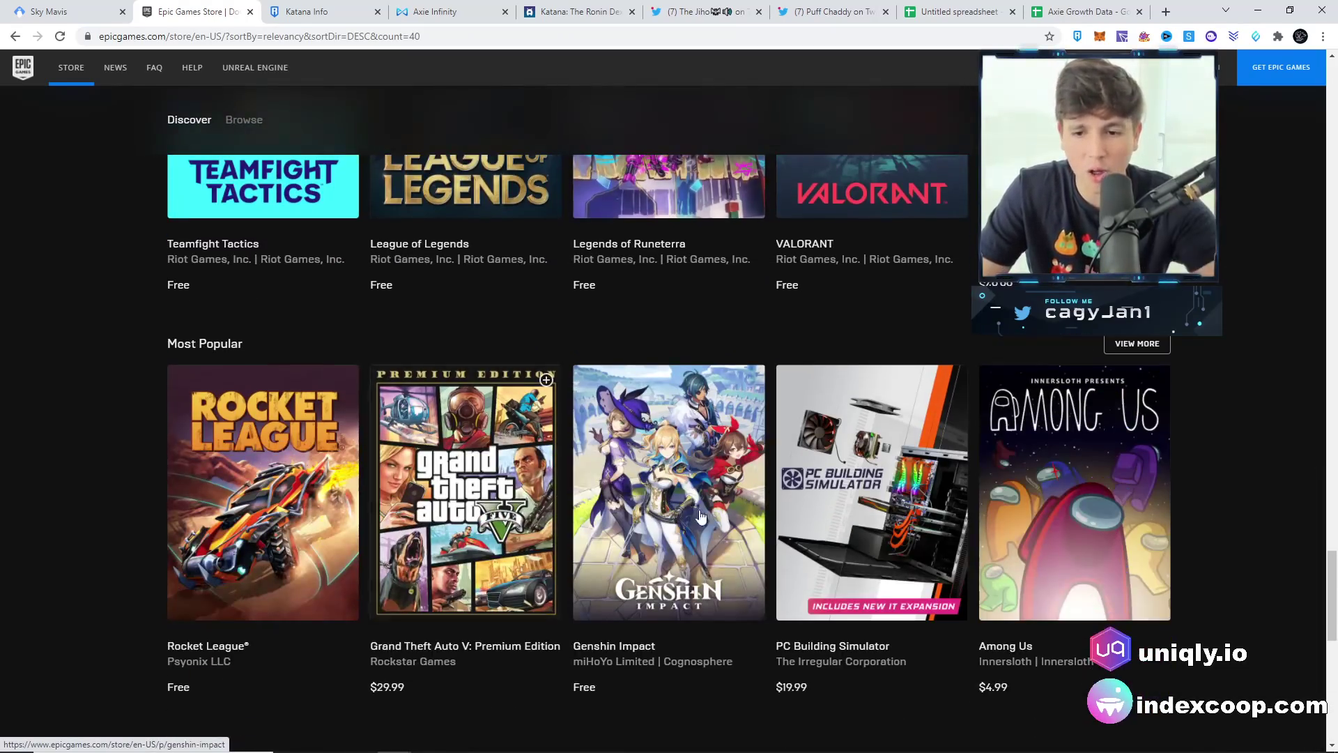
scroll(720, 542, down, 1)
scroll(723, 548, up, 15)
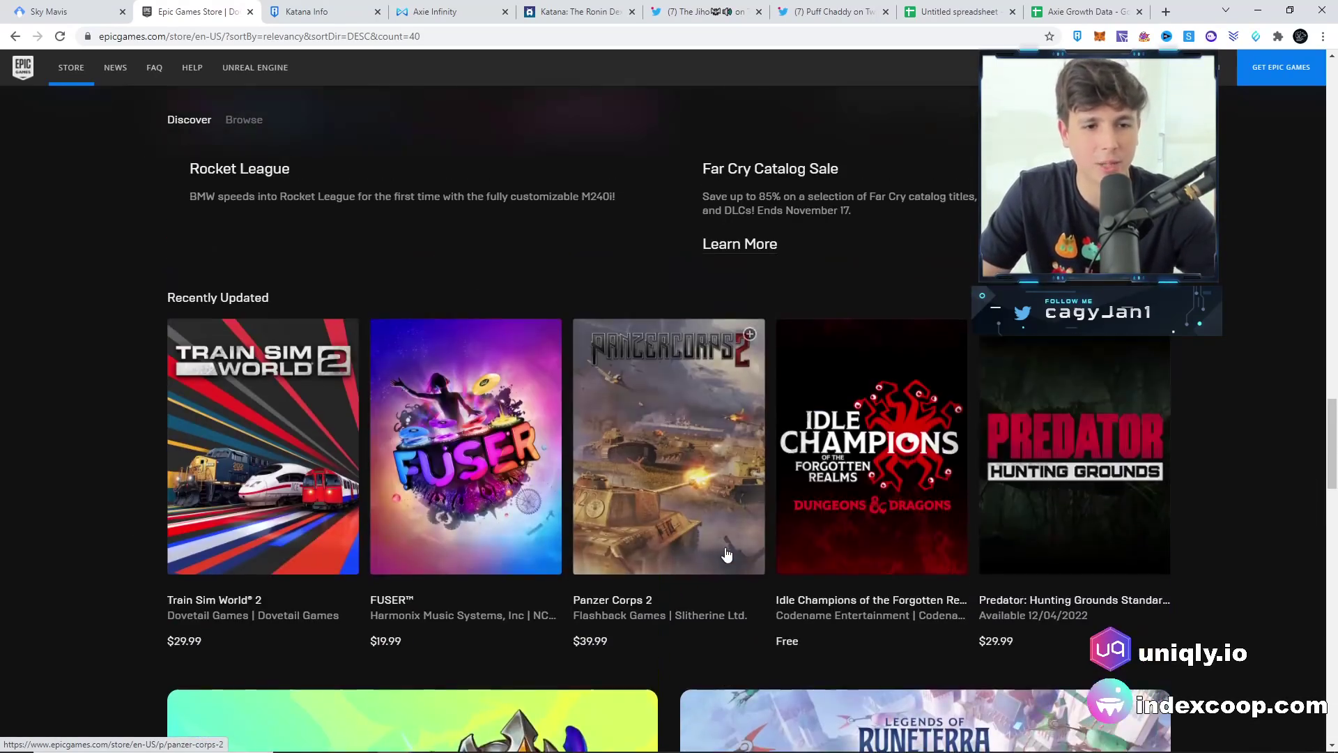
scroll(726, 550, up, 12)
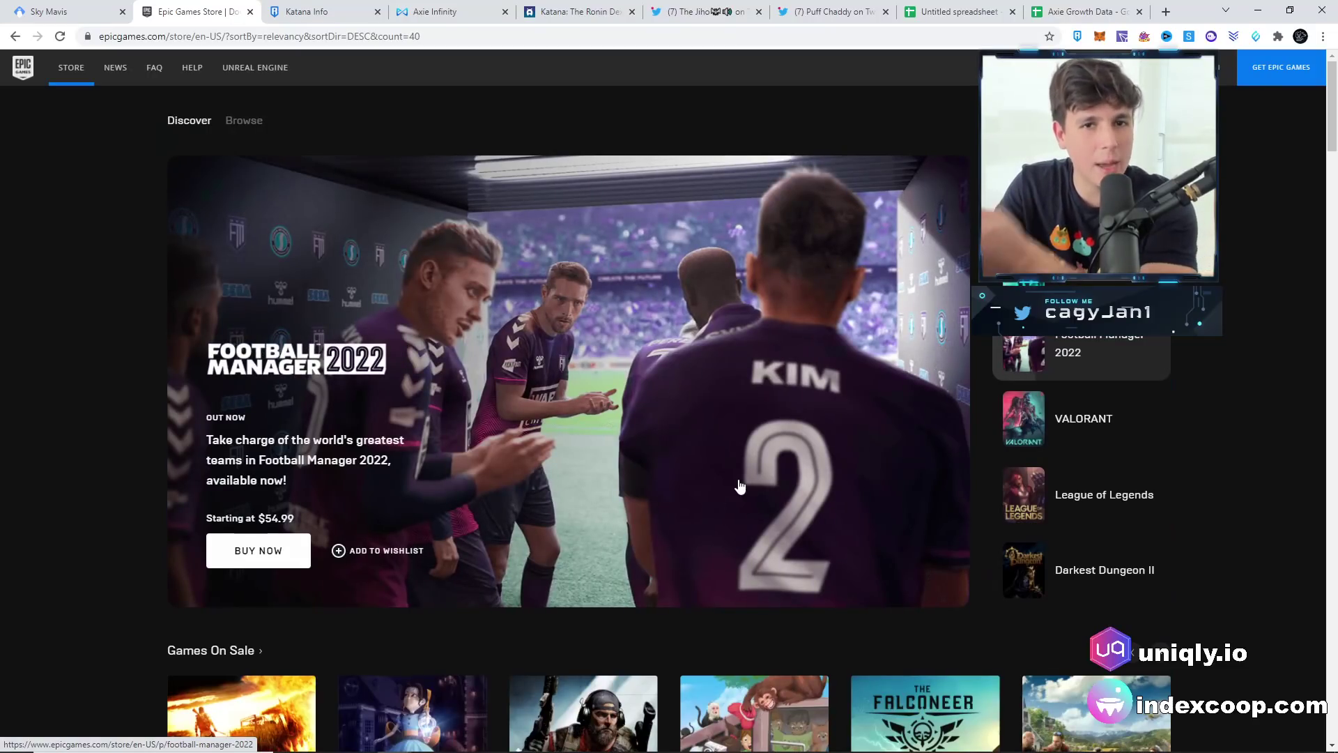
click(64, 8)
scroll(525, 376, up, 3)
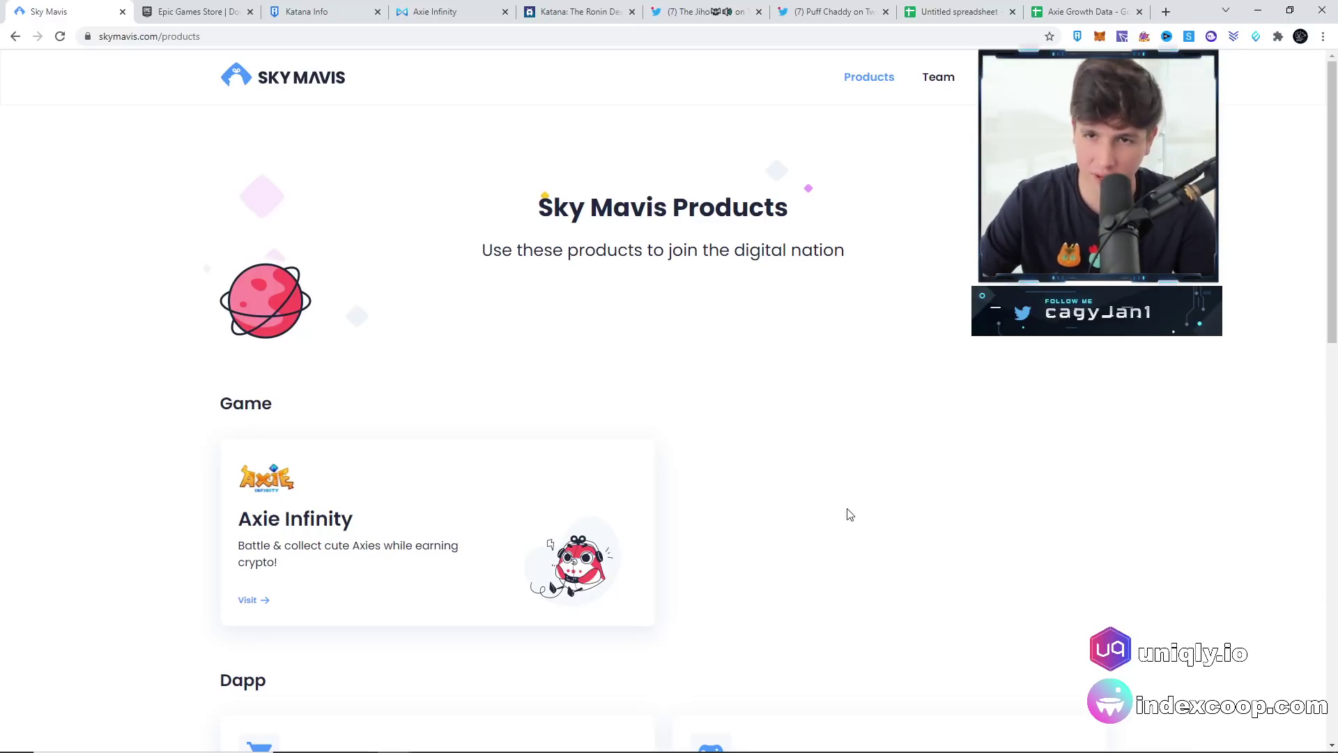
Place the Axie Growth Data sheet beside the Sky Mavis page and examine its weekly figures through 11/8/2021.
click(1066, 10)
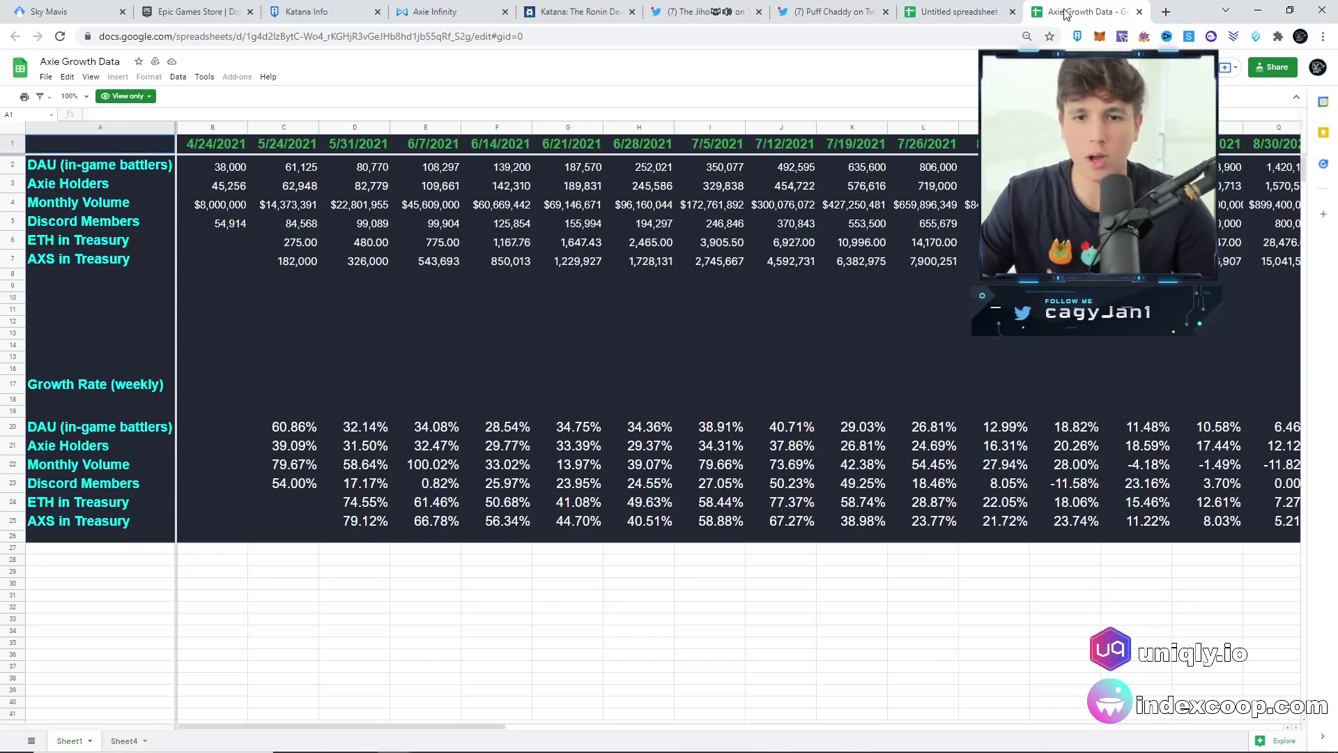
drag(1059, 12, 195, 11)
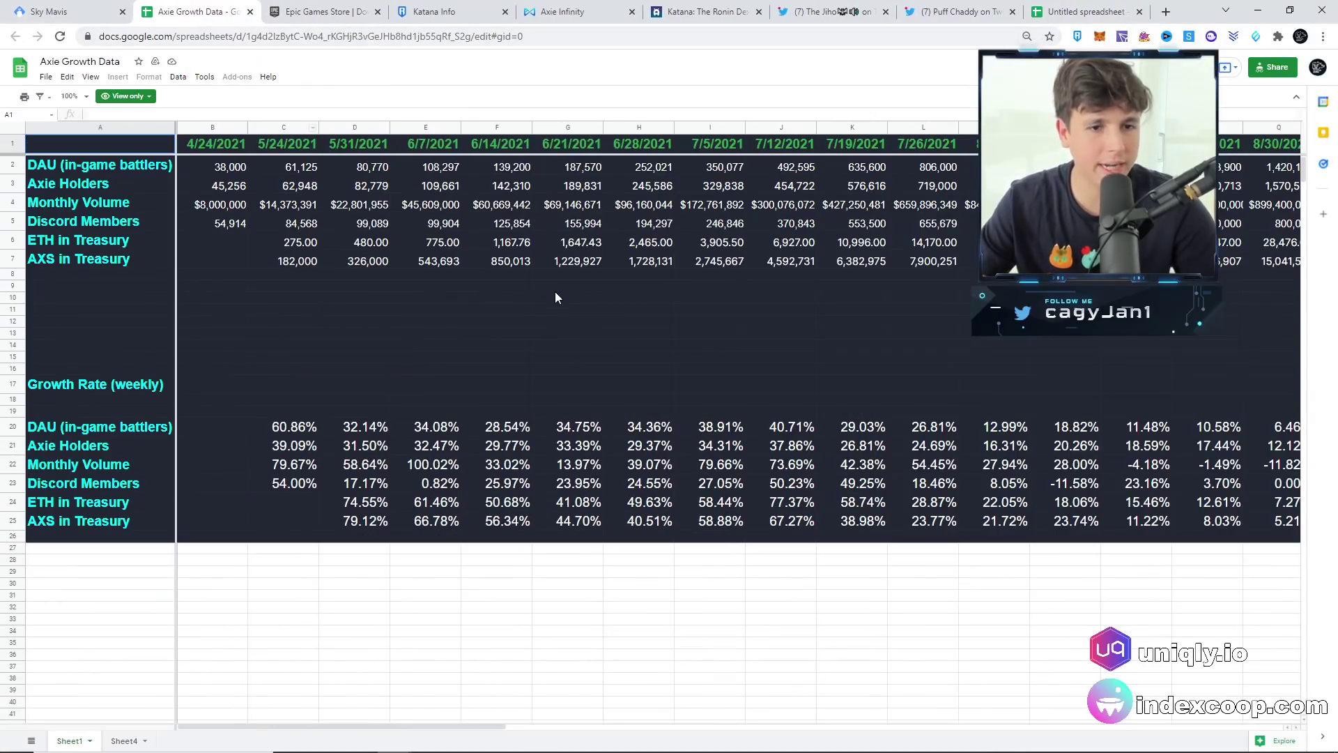
key(ctrl+minus)
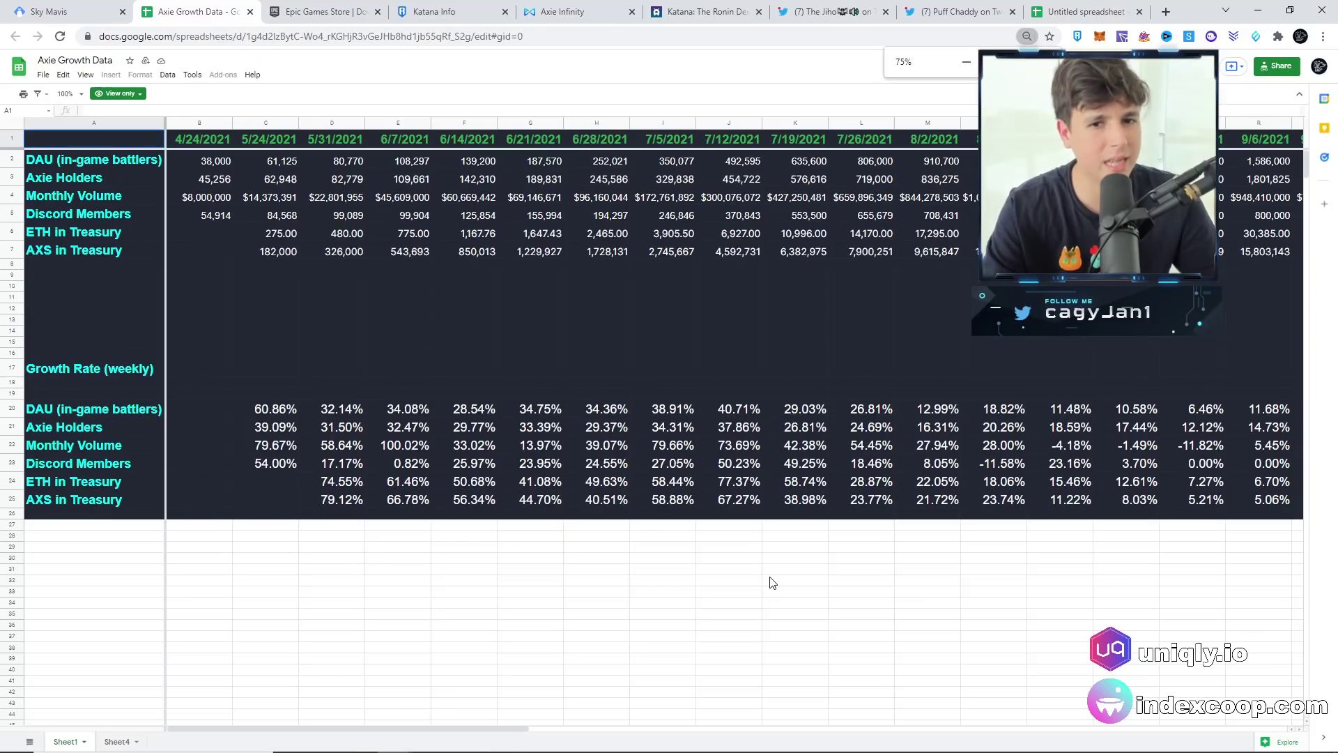
key(ctrl+minus)
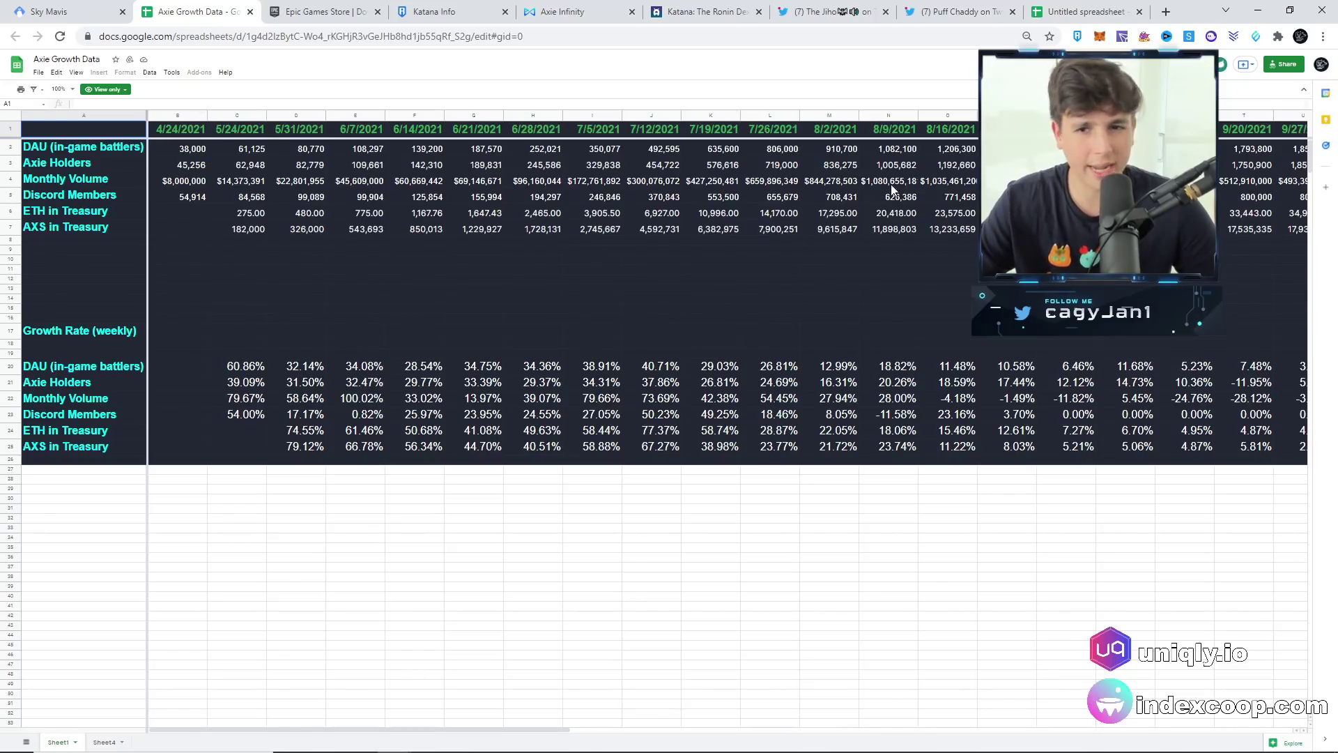
scroll(918, 177, right, 10)
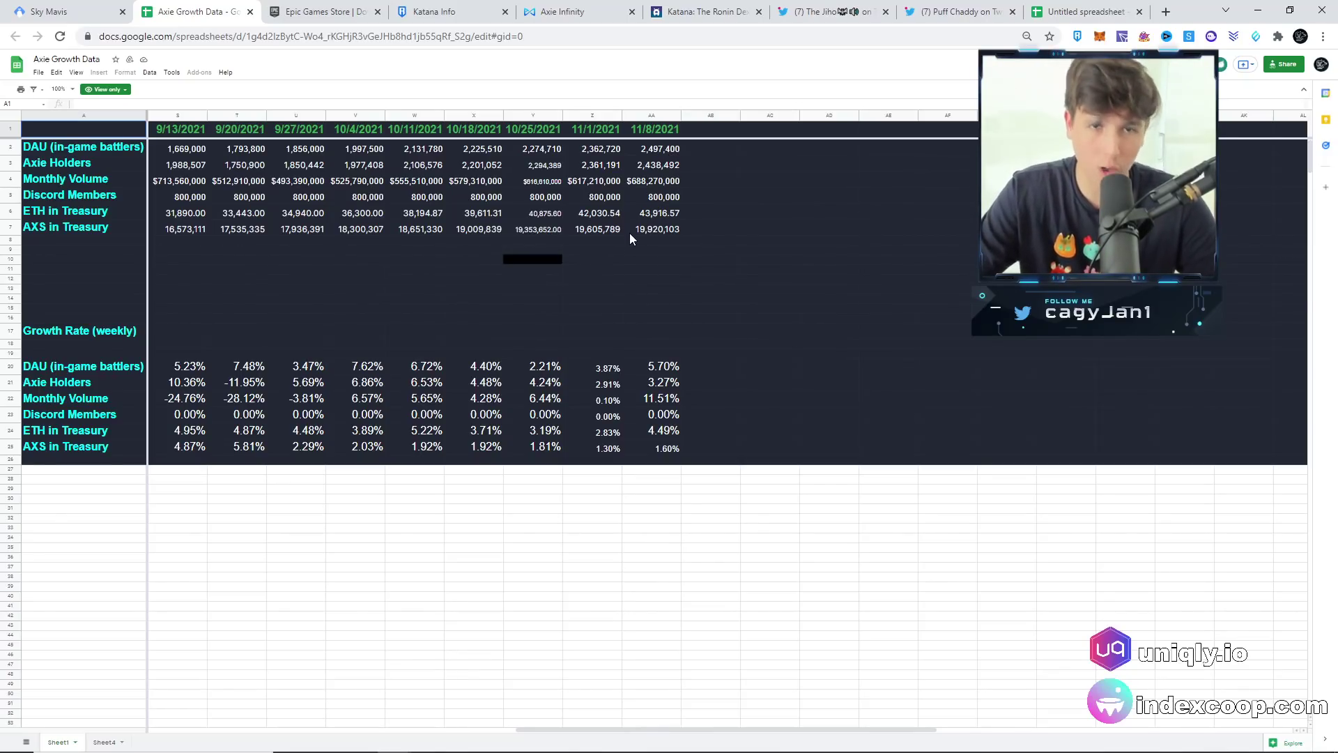
Return to the Sky Mavis products page and look over its Dapp and Ronin Ecosystem products.
key(ctrl+shift+Tab)
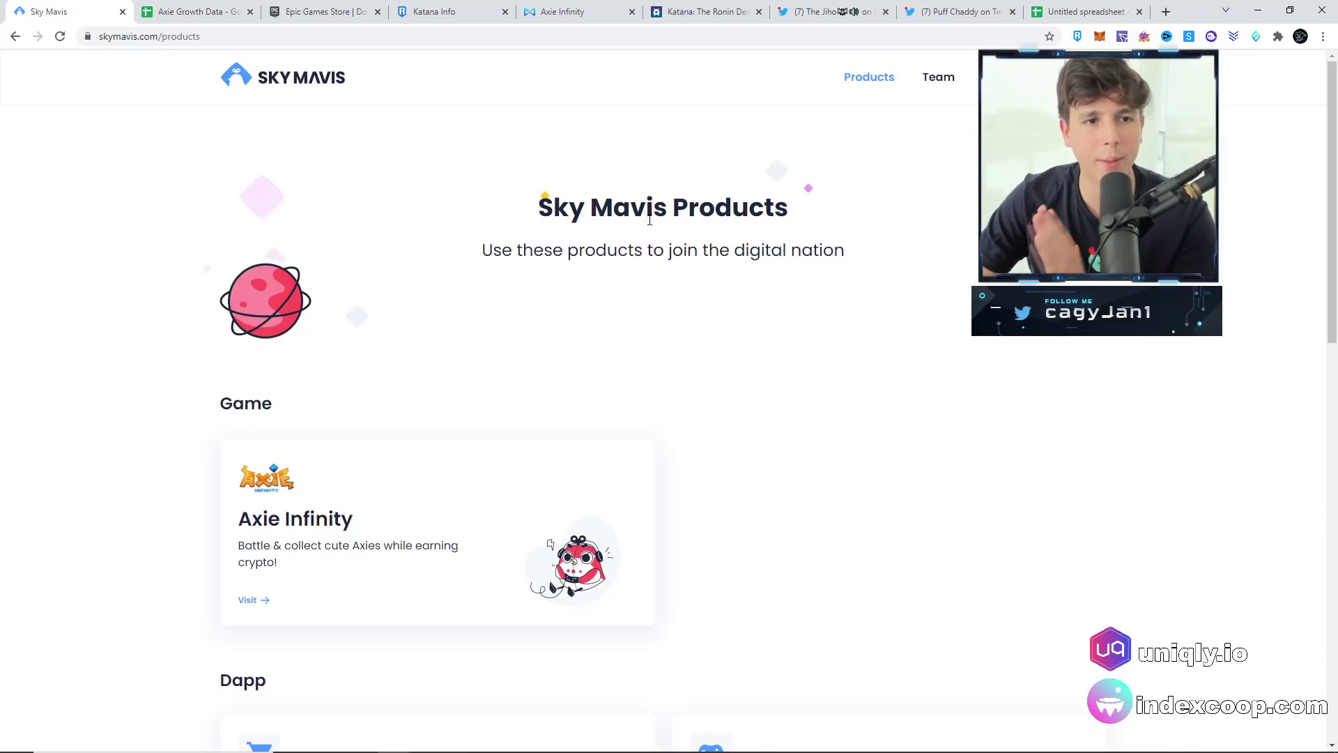
scroll(679, 445, down, 4)
scroll(725, 391, down, 5)
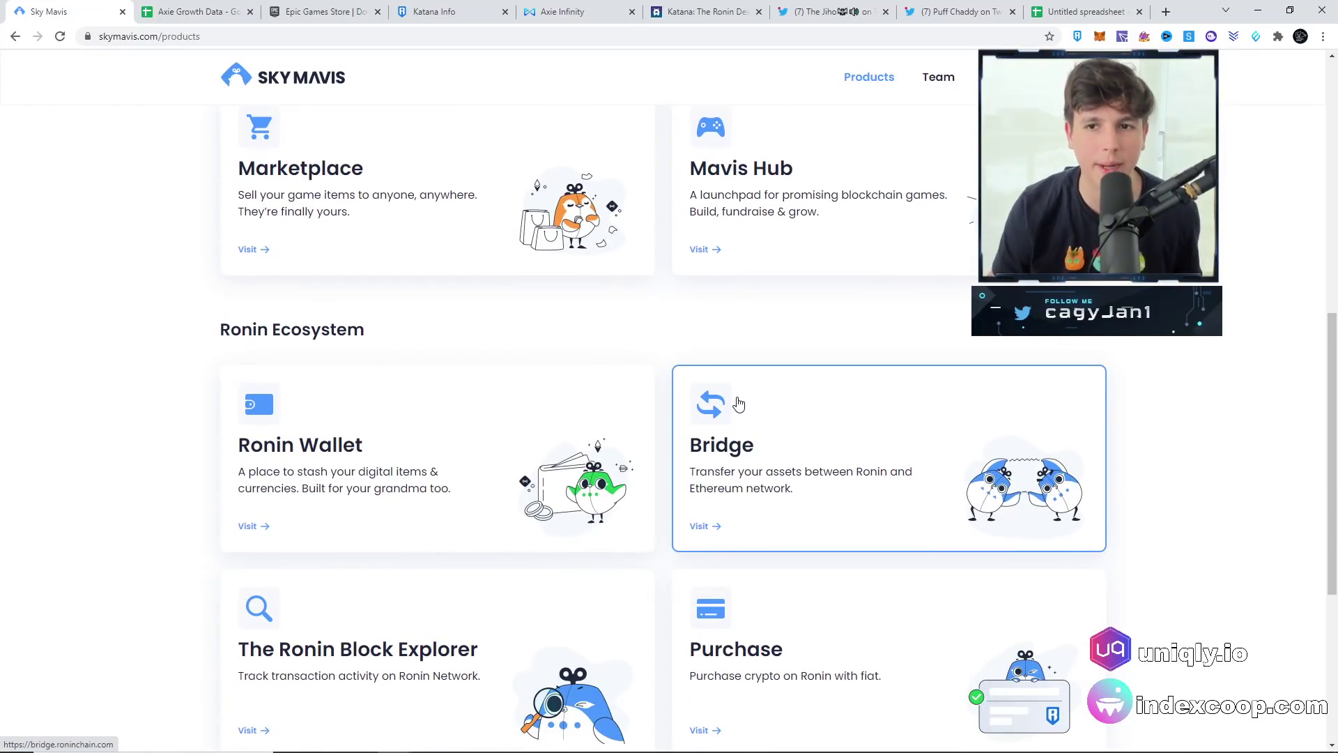
Review the Products section on the Sky Mavis home page and reopen the full Products page.
click(330, 92)
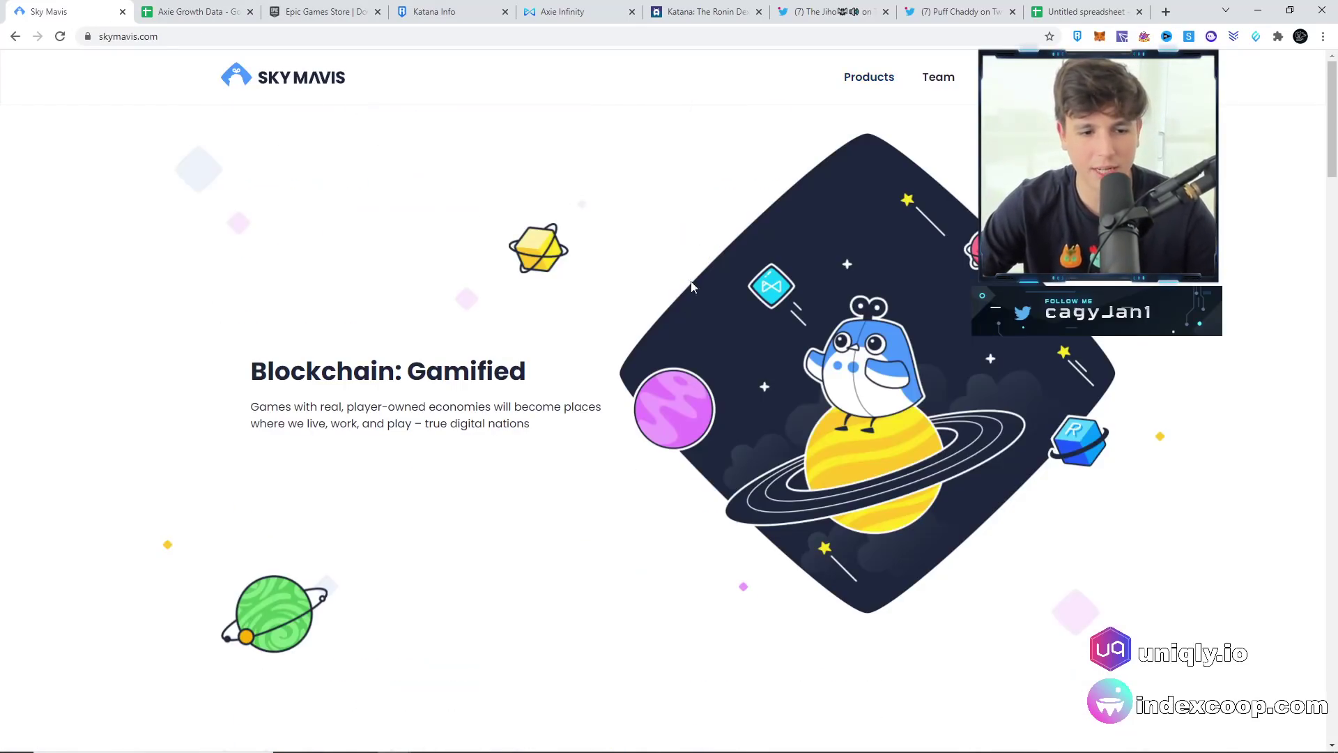
scroll(688, 305, down, 1)
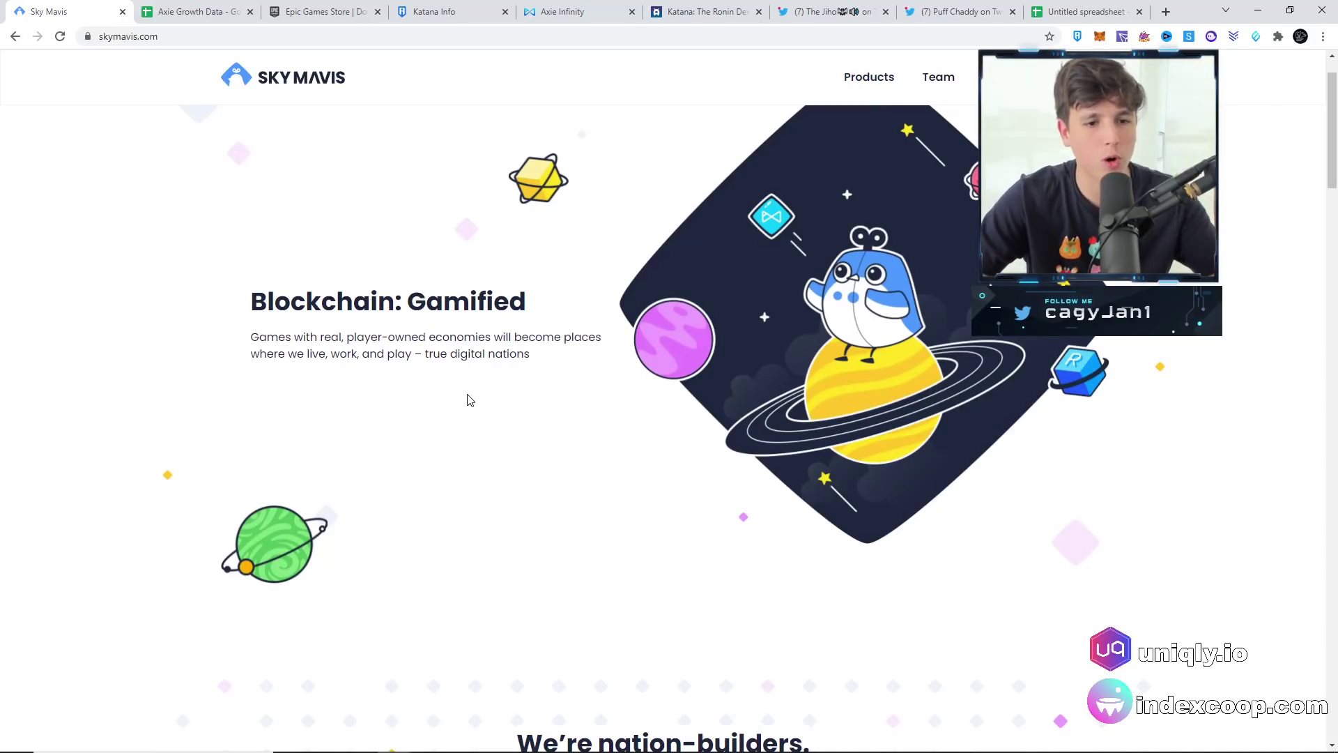
scroll(627, 450, down, 10)
scroll(666, 452, down, 5)
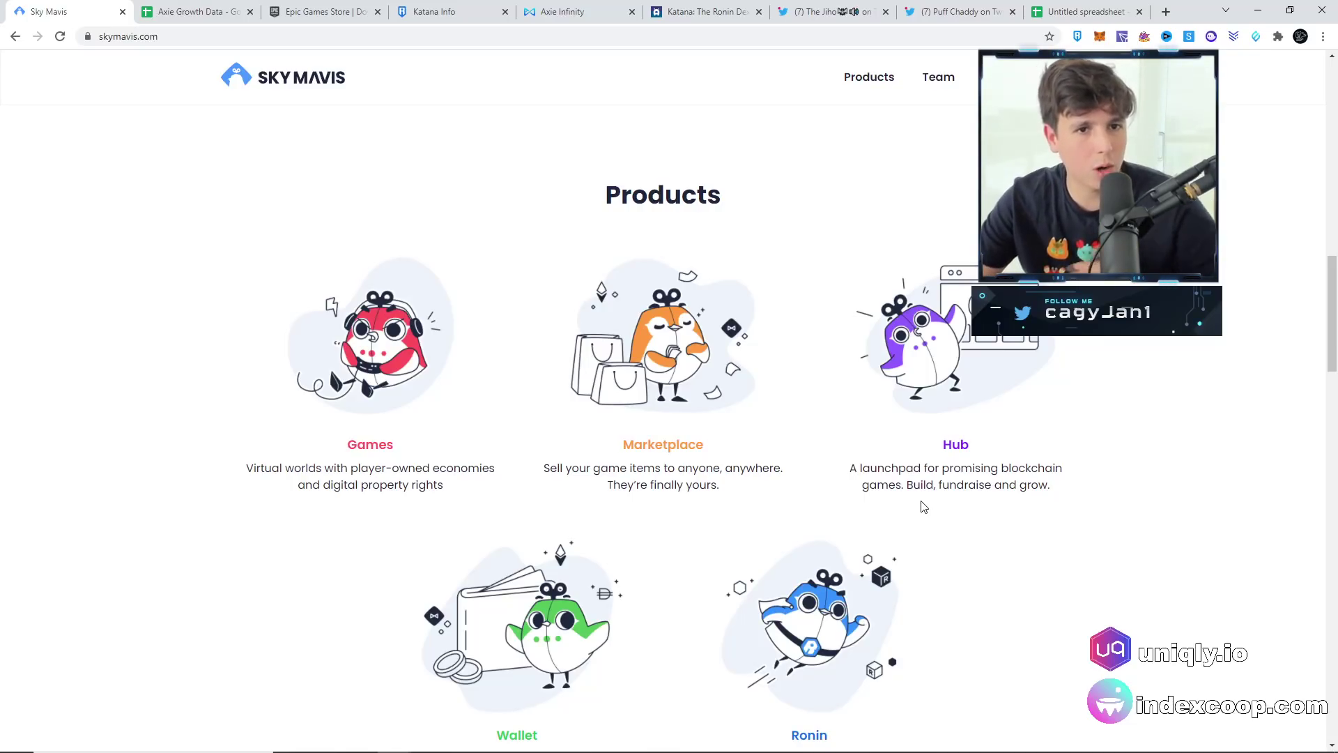
scroll(923, 507, up, 15)
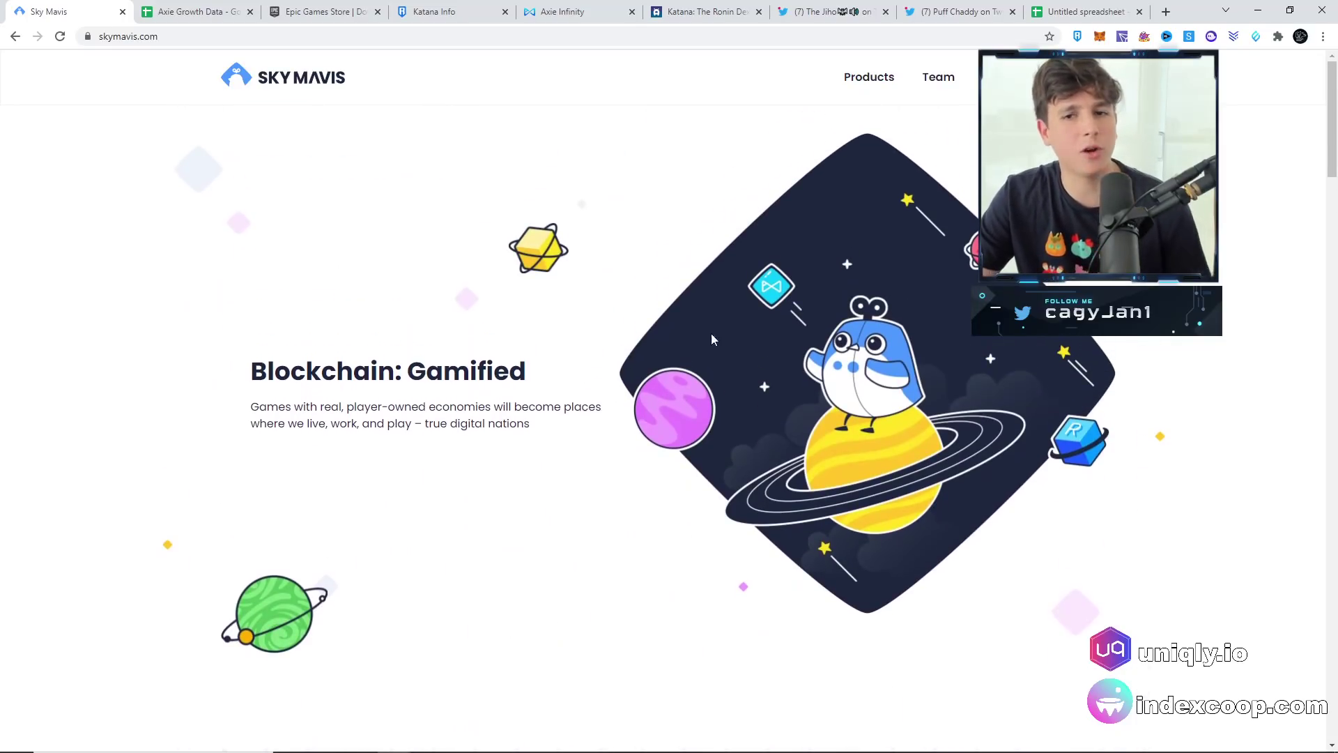
click(877, 79)
scroll(408, 474, down, 2)
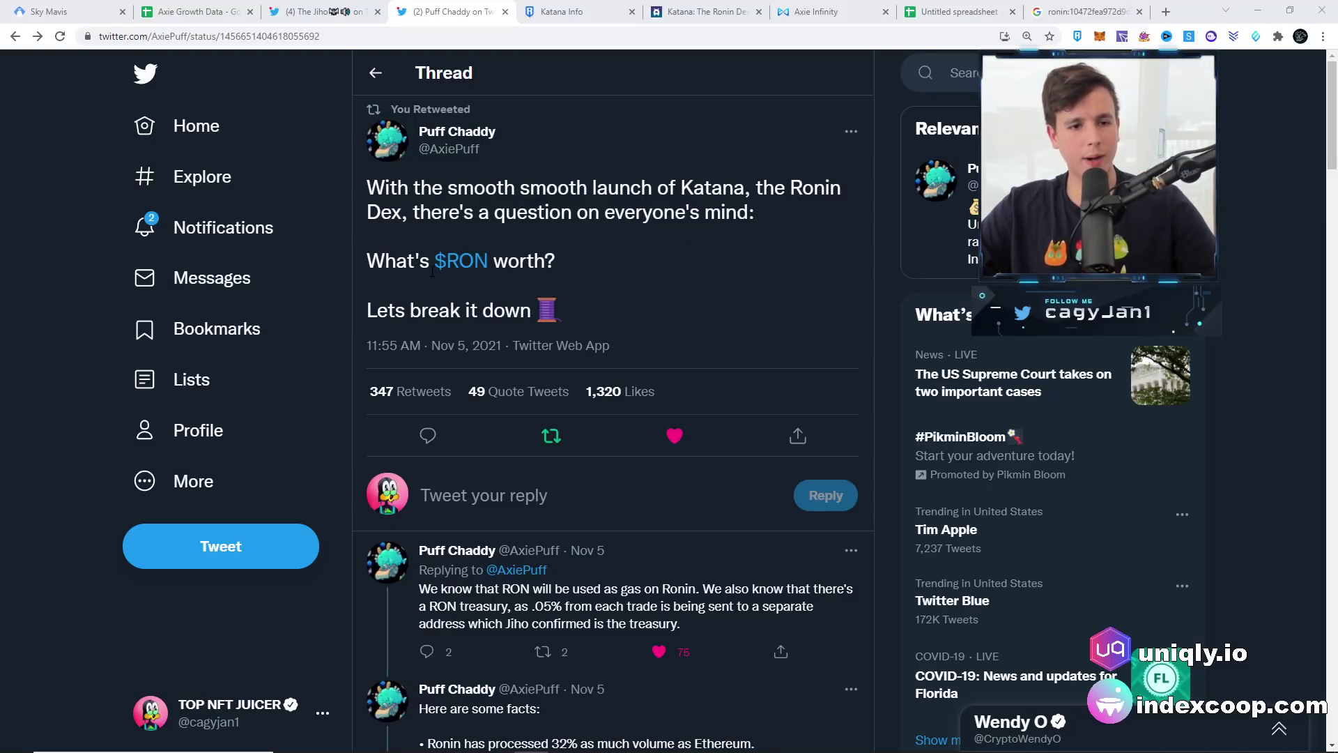
Read the opening tweets of the thread on what $RON is worth and view its blockchain sales table enlarged.
scroll(530, 334, down, 3)
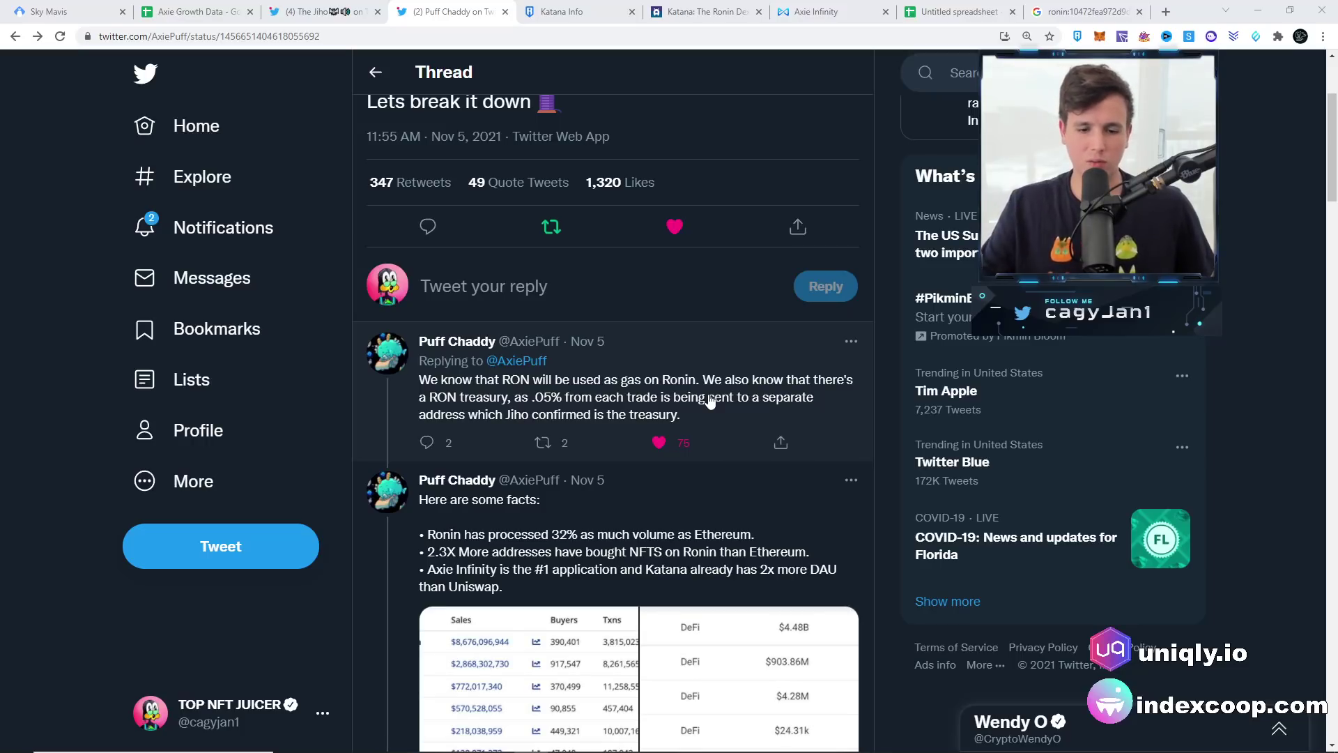
scroll(693, 355, down, 3)
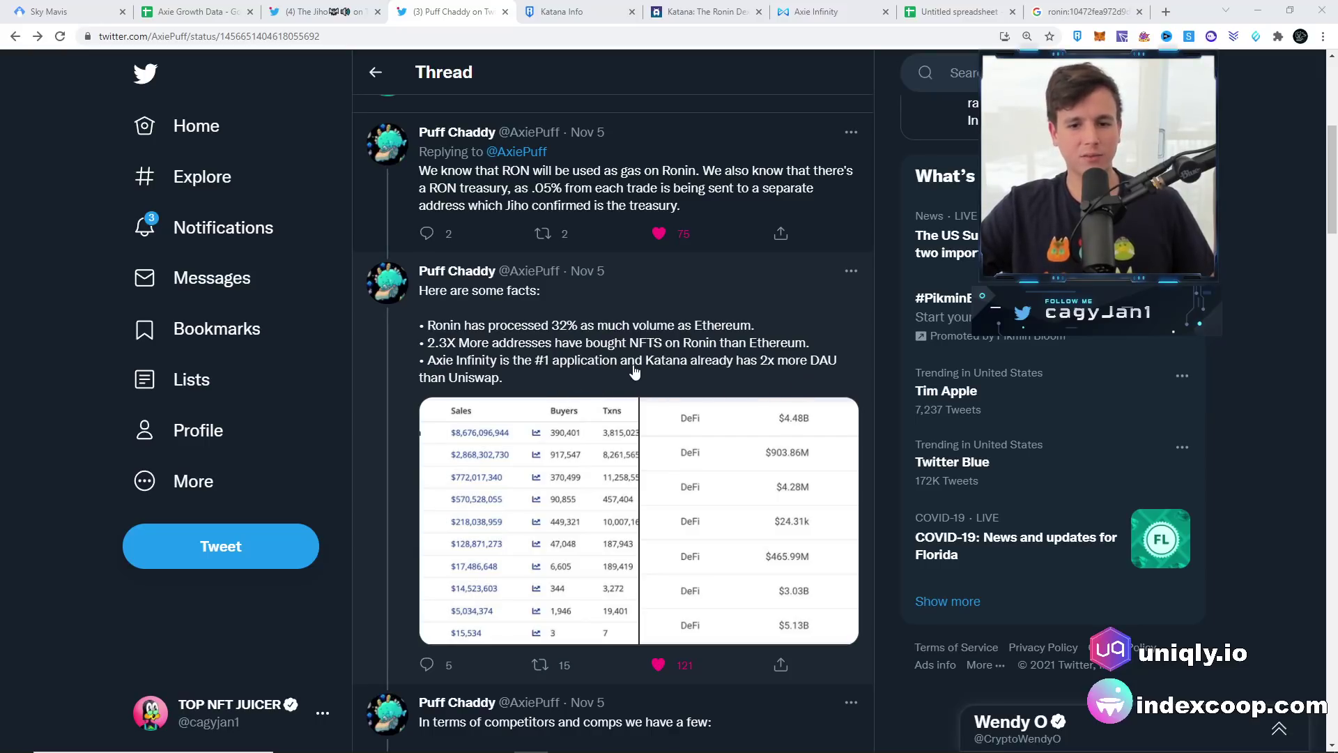
click(570, 452)
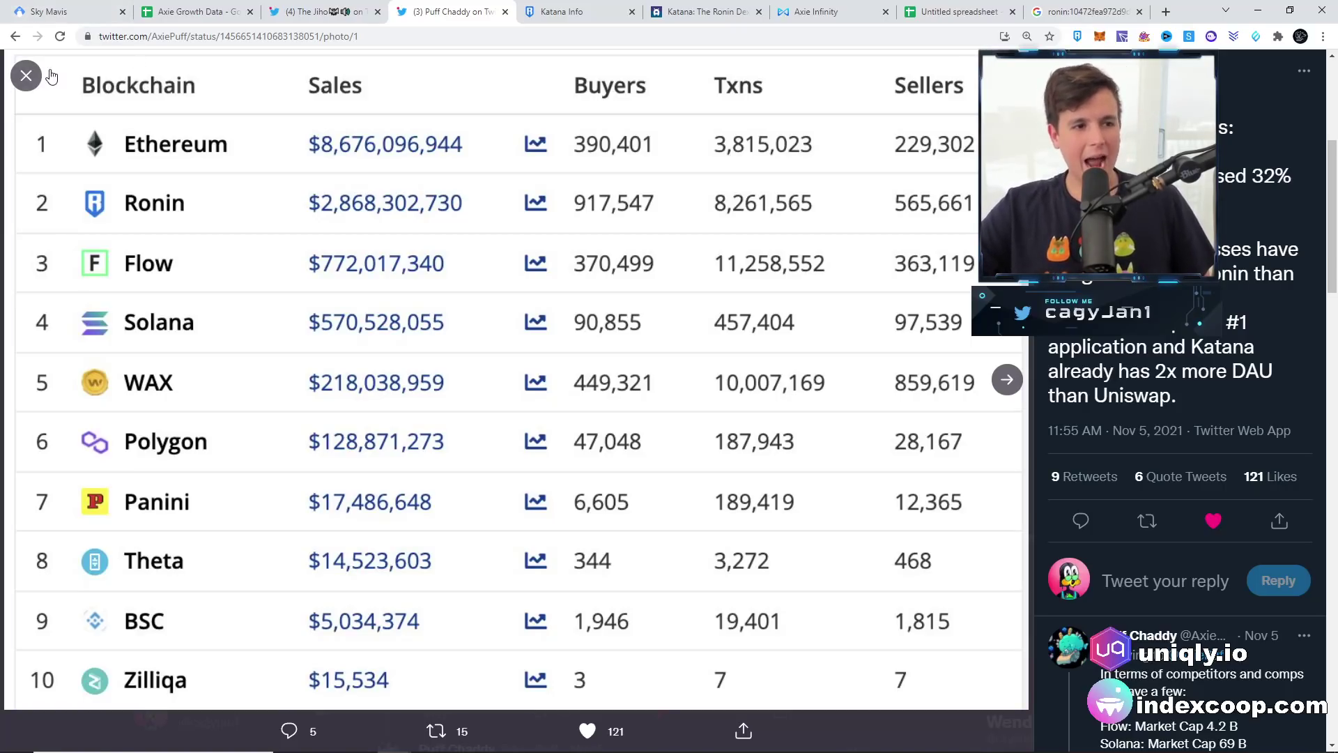
click(26, 76)
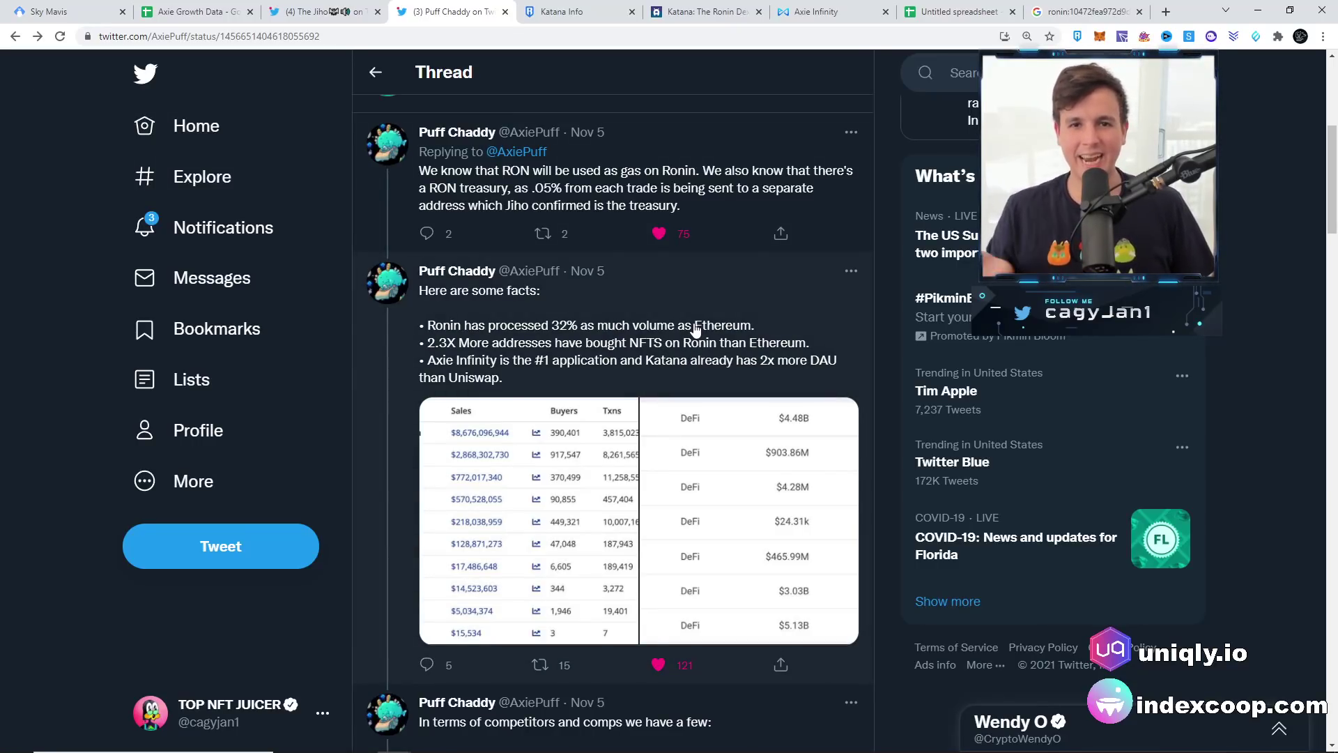
Read the thread's tweets on competitor market caps, the RON price estimate and the expected pool APY.
scroll(739, 439, down, 3)
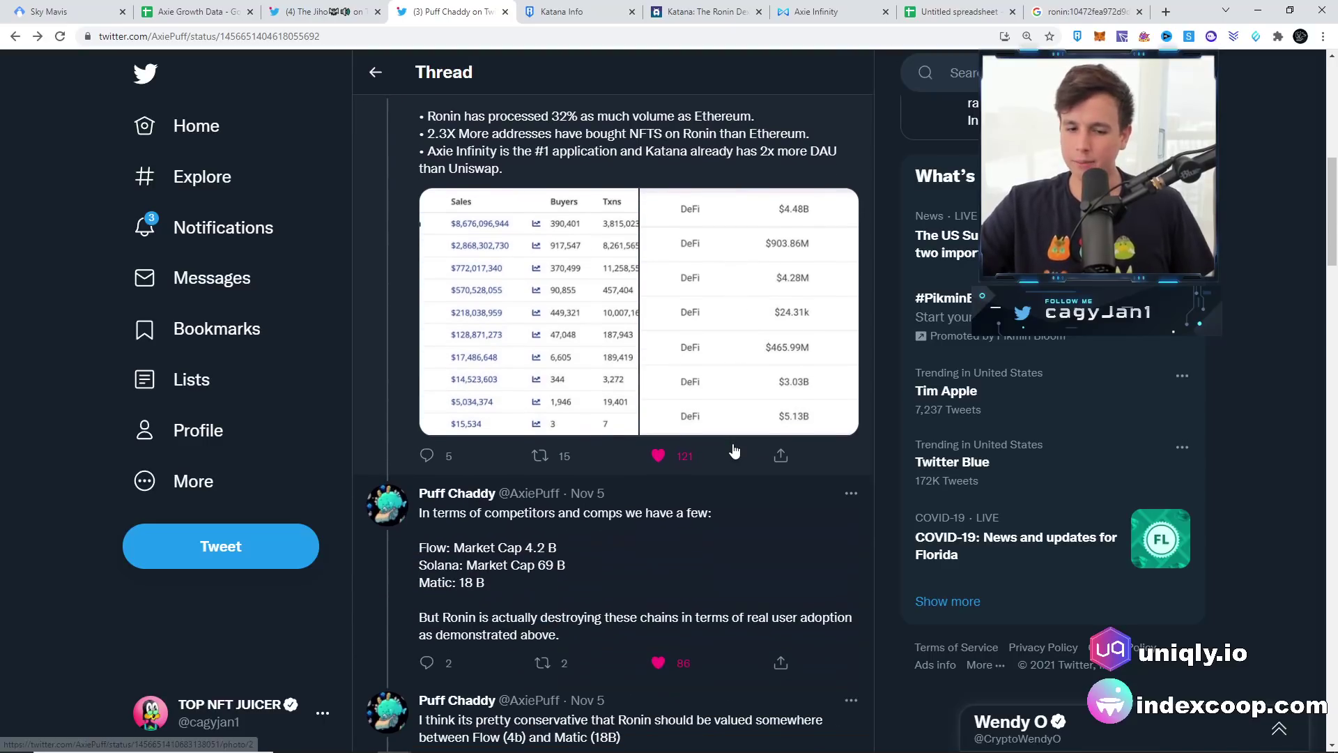
scroll(717, 447, down, 4)
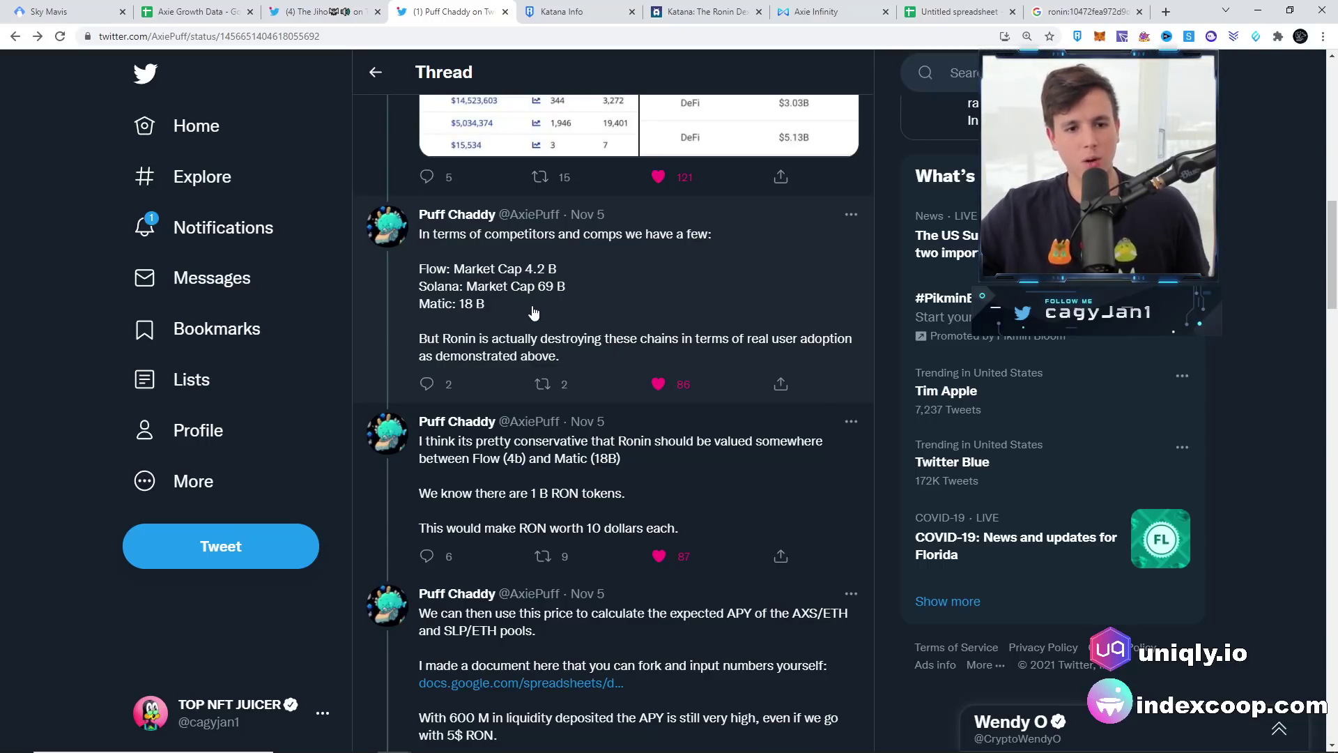
scroll(611, 394, down, 4)
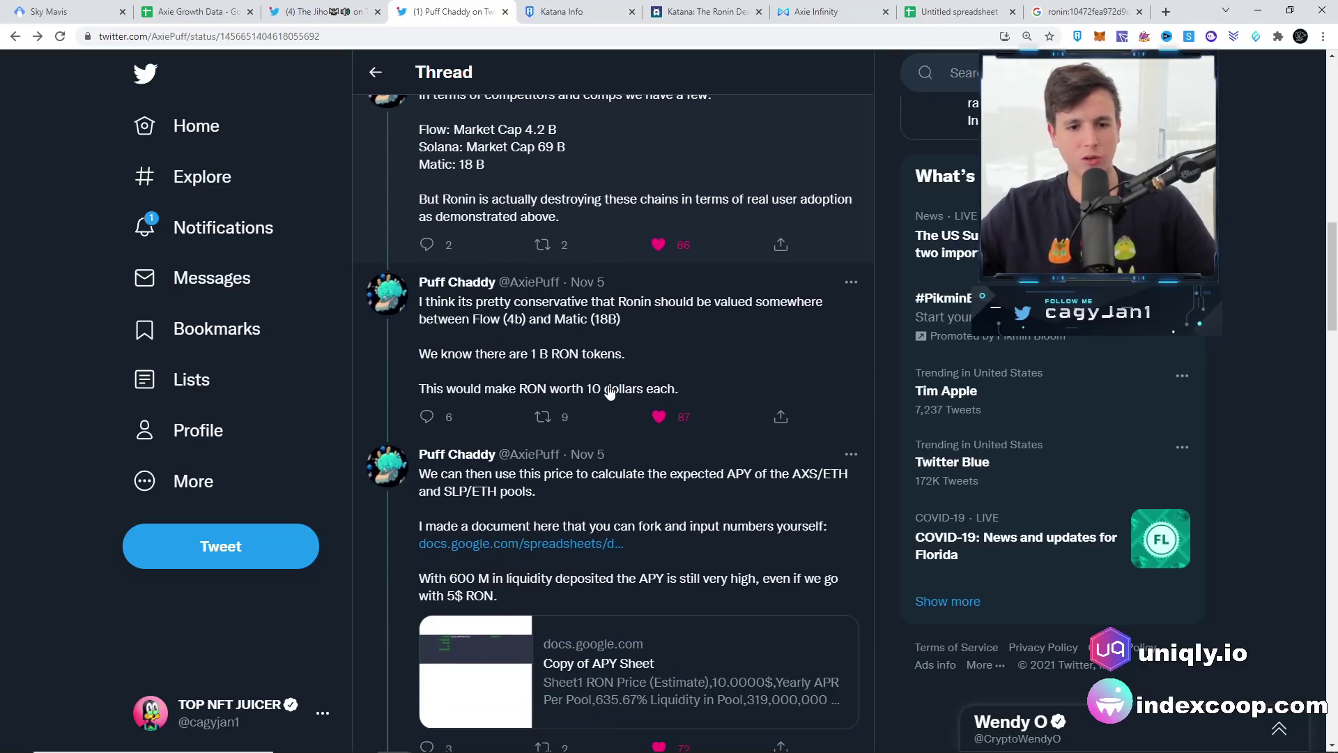
scroll(662, 365, up, 2)
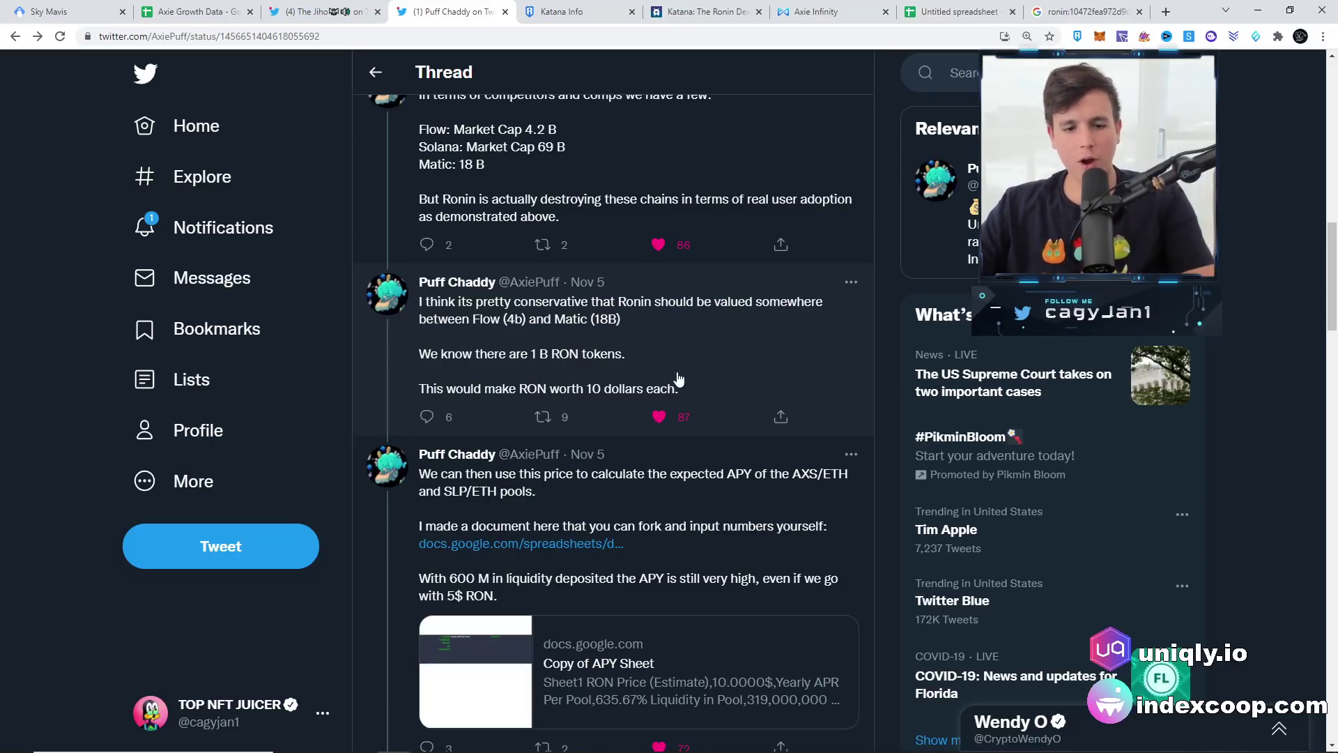
scroll(704, 394, down, 7)
scroll(714, 397, up, 10)
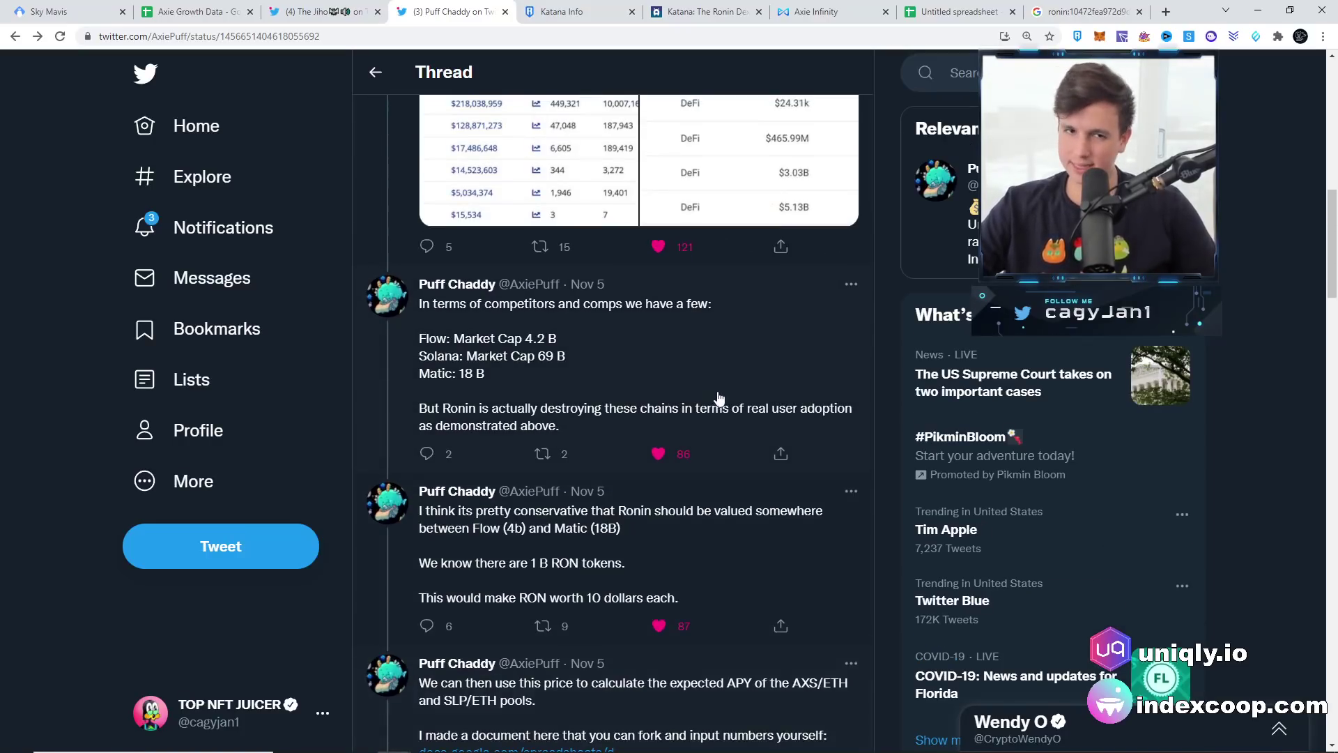
scroll(716, 398, up, 10)
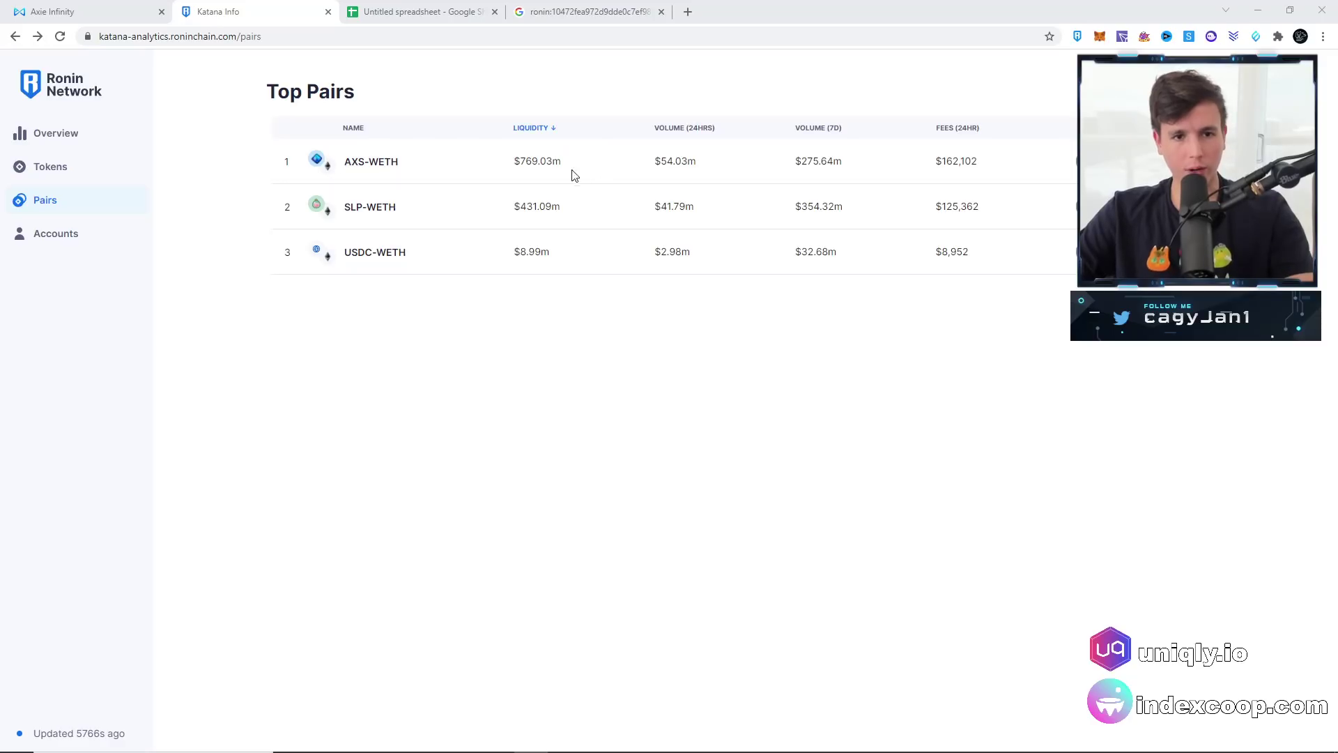
Open the AXS-WETH pair's details in Katana's Top Pairs list.
click(386, 166)
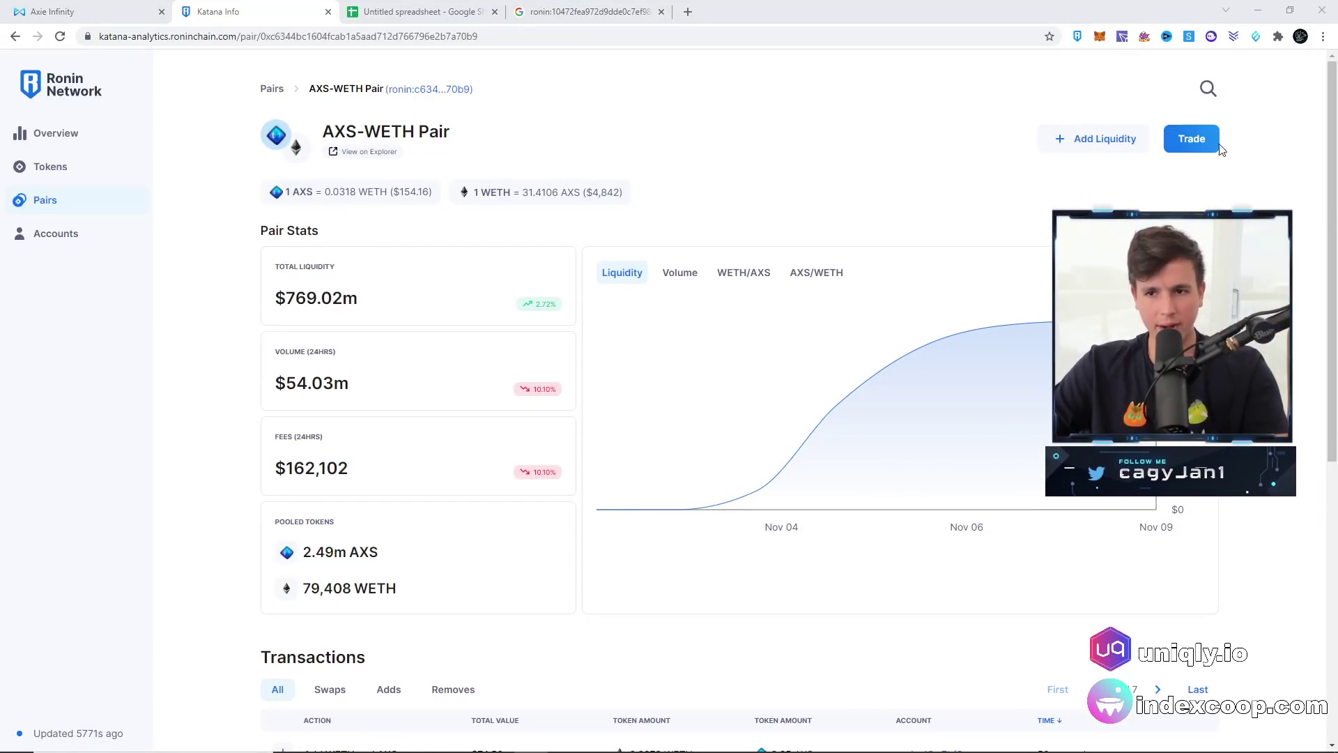
View the Add Liquidity form for the AXS-WETH pair and Katana's Farm page with the daily WRON rewards.
click(1126, 138)
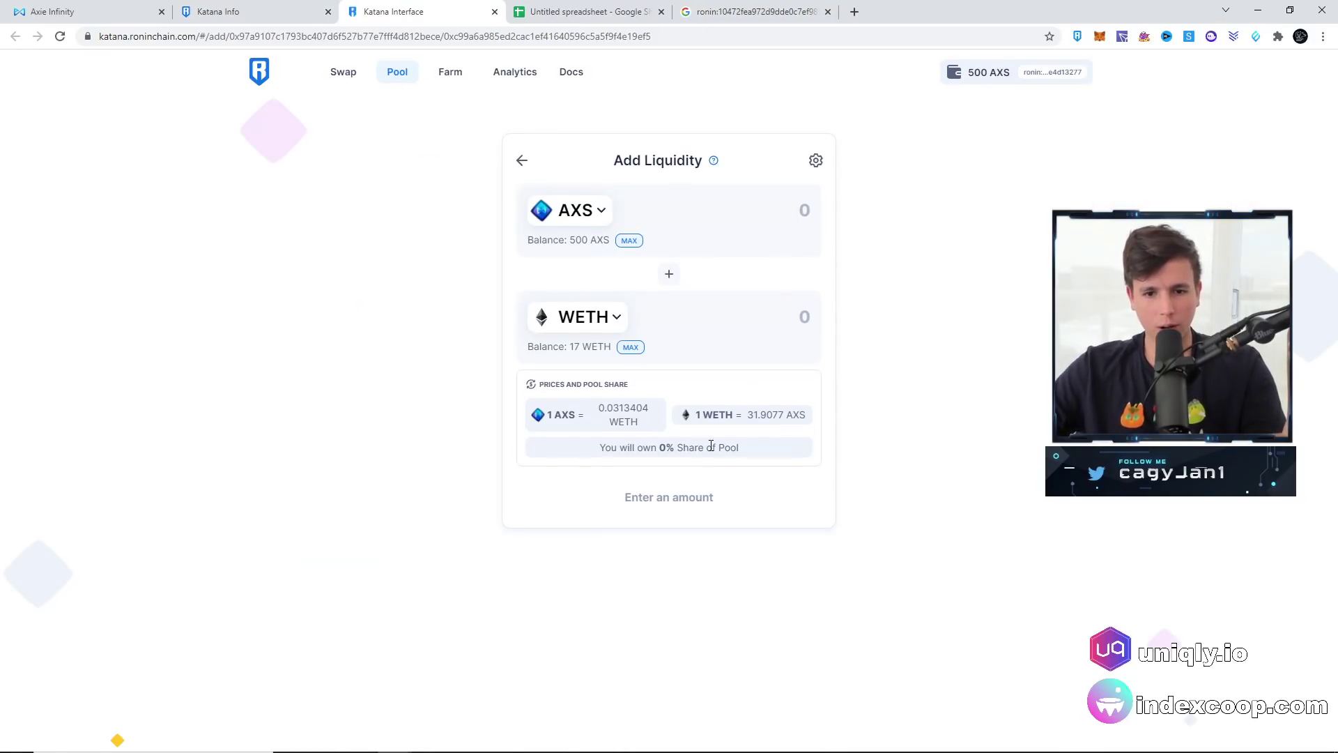
click(451, 83)
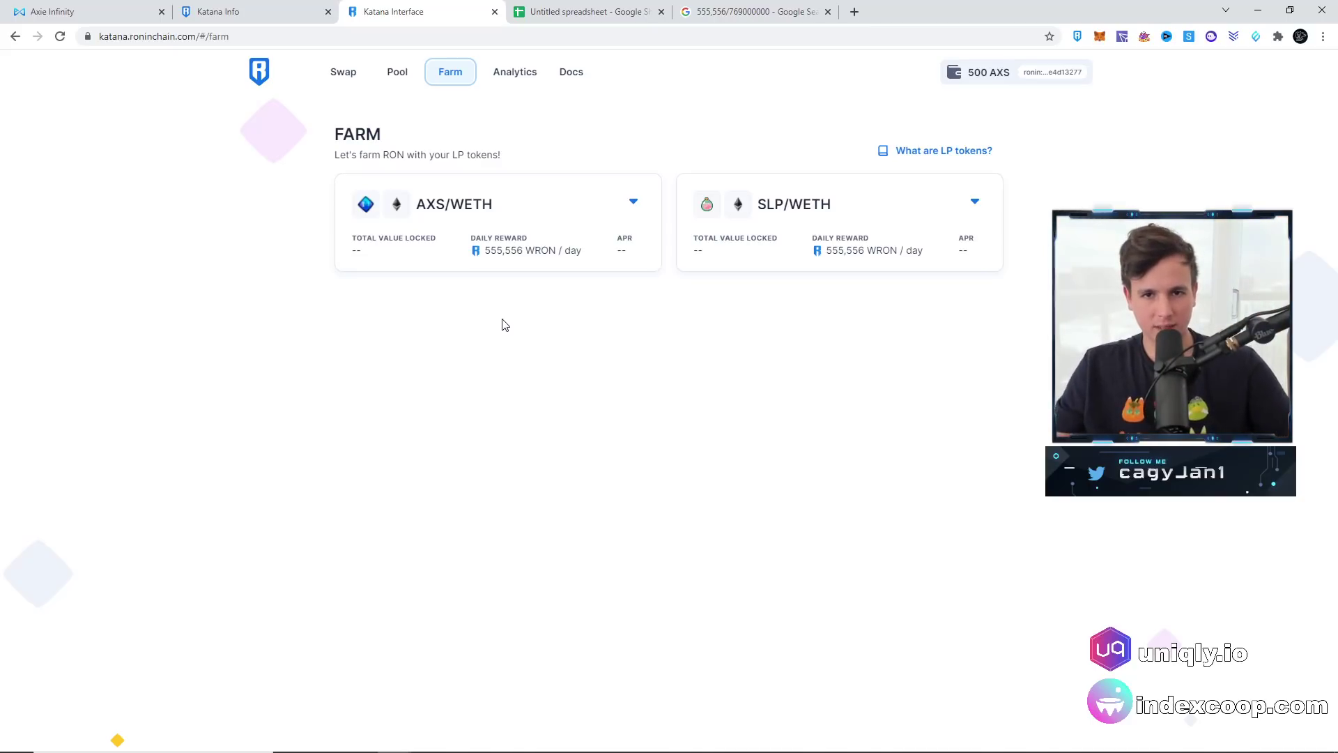
In the Google calculator, multiply the result of 555,556/769000000 by 160000.
click(773, 12)
click(183, 83)
key(ctrl+a)
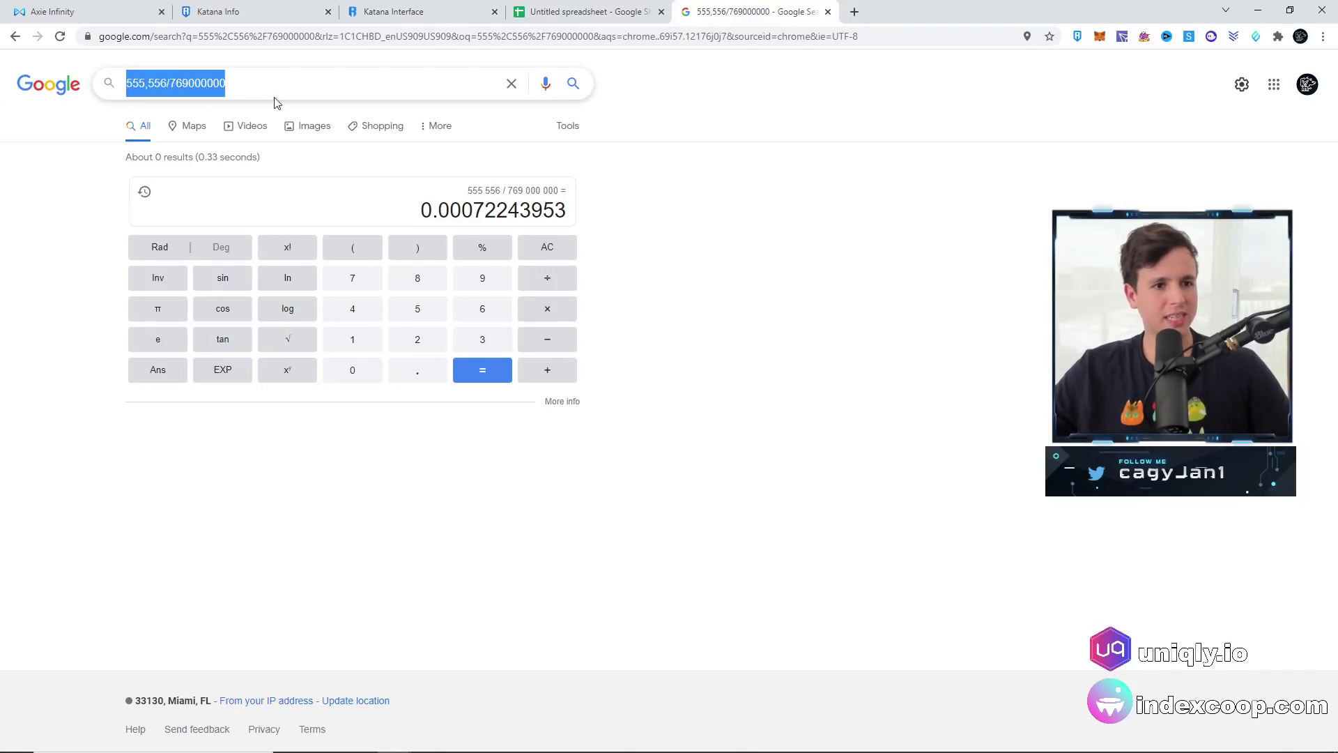
click(642, 206)
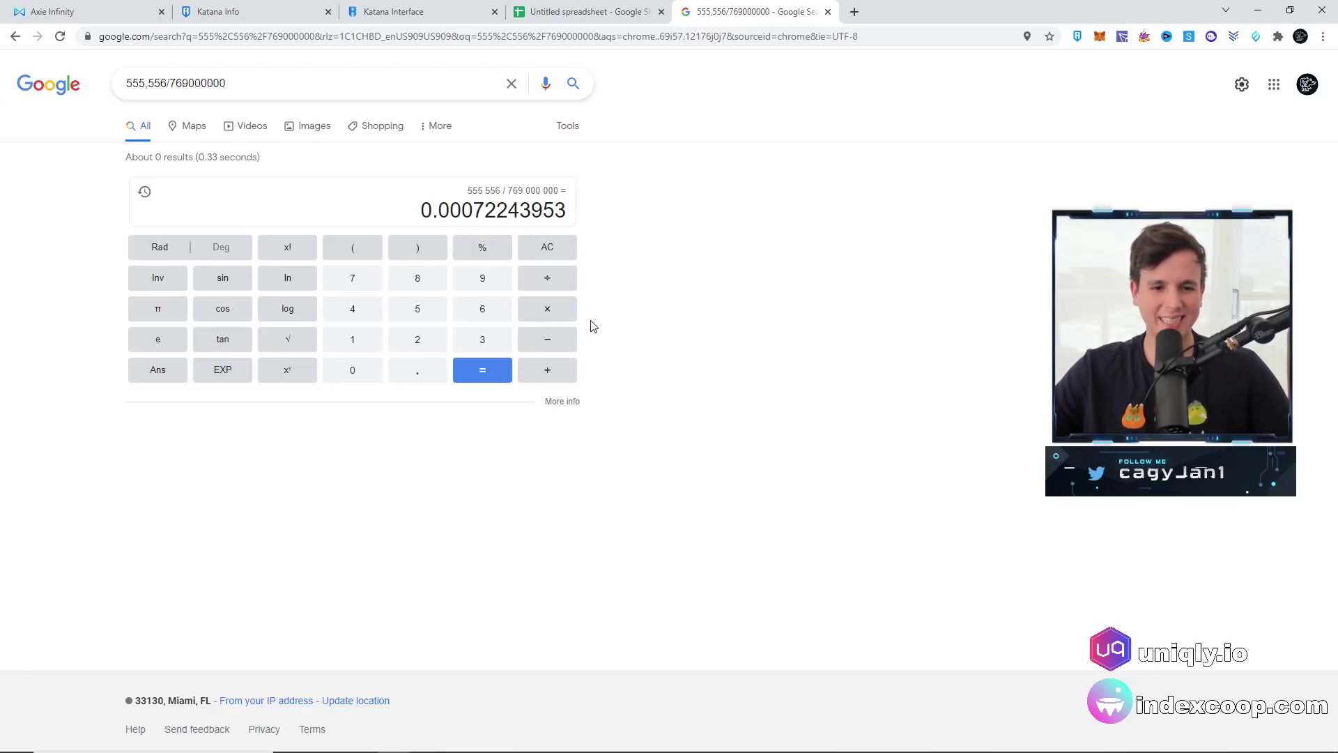
click(557, 317)
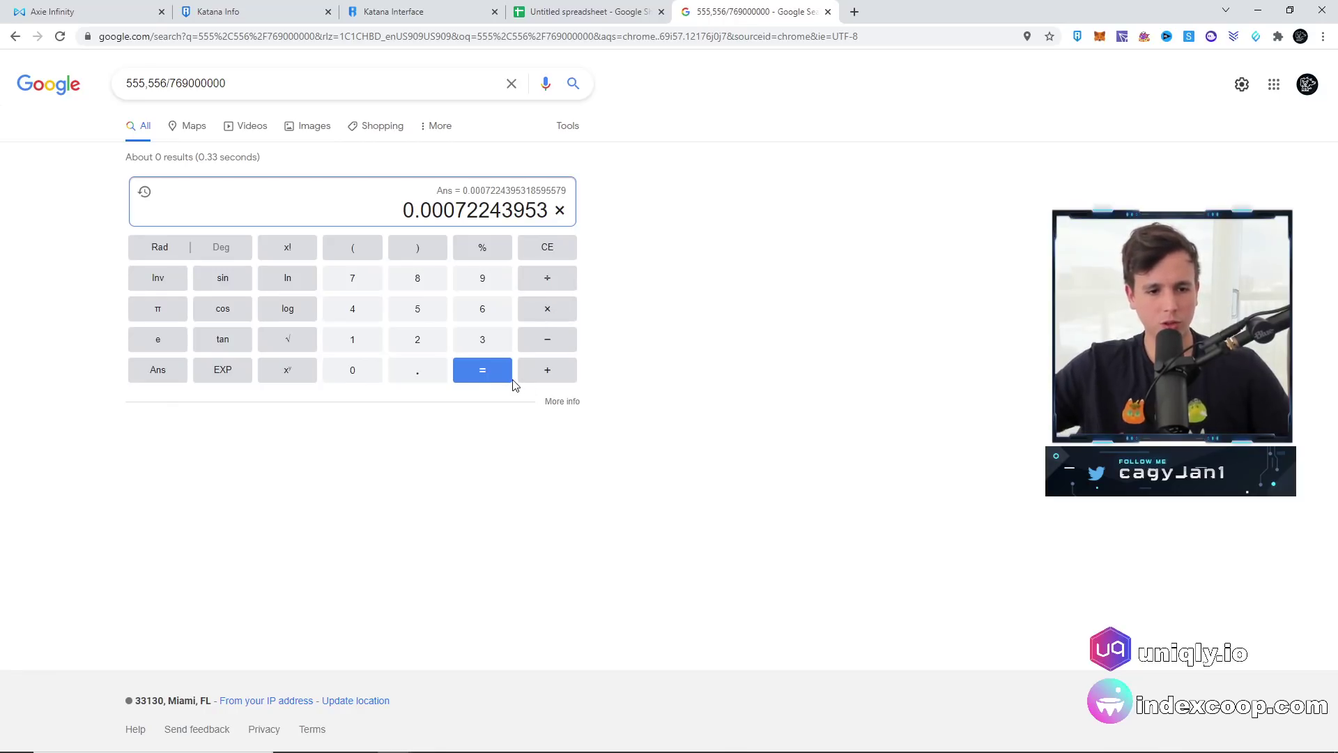
click(358, 340)
click(481, 313)
click(361, 380)
click(361, 378)
click(361, 379)
click(361, 379)
click(469, 376)
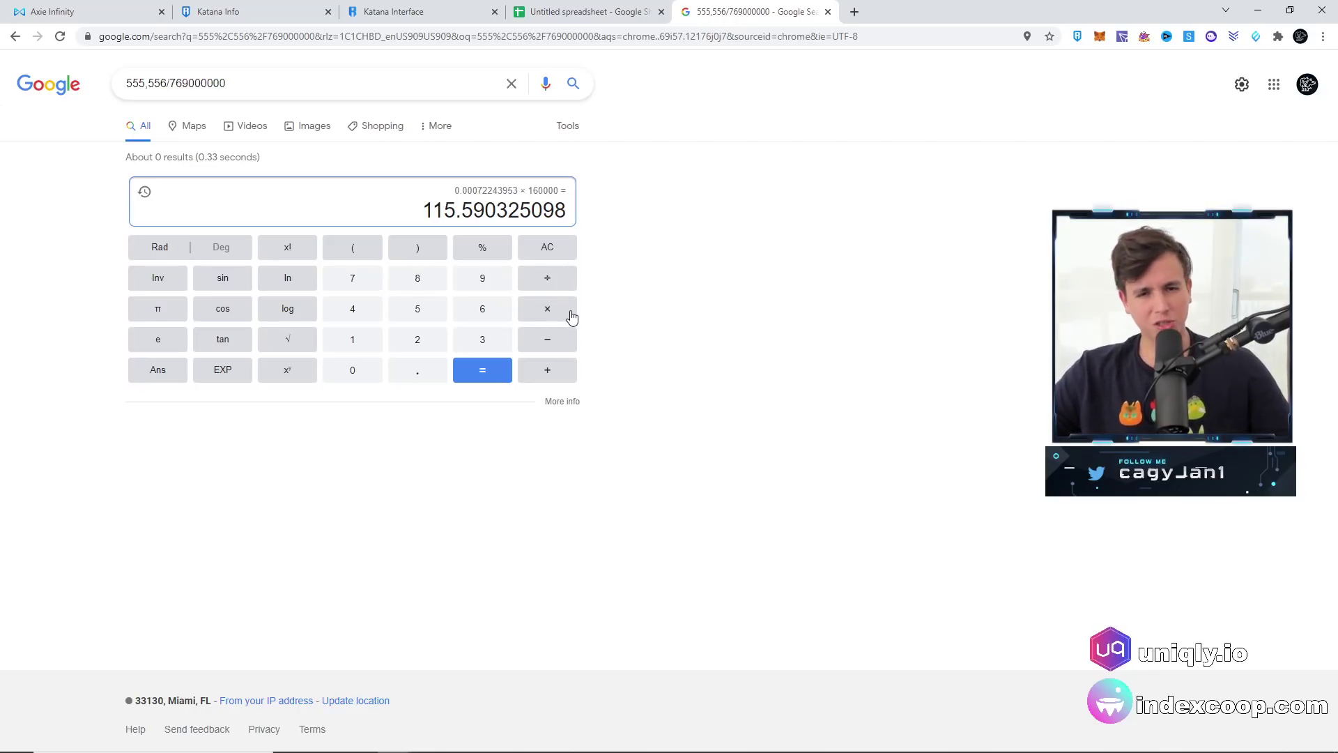
Multiply the calculator's latest result by 10.
click(550, 314)
click(372, 350)
click(372, 364)
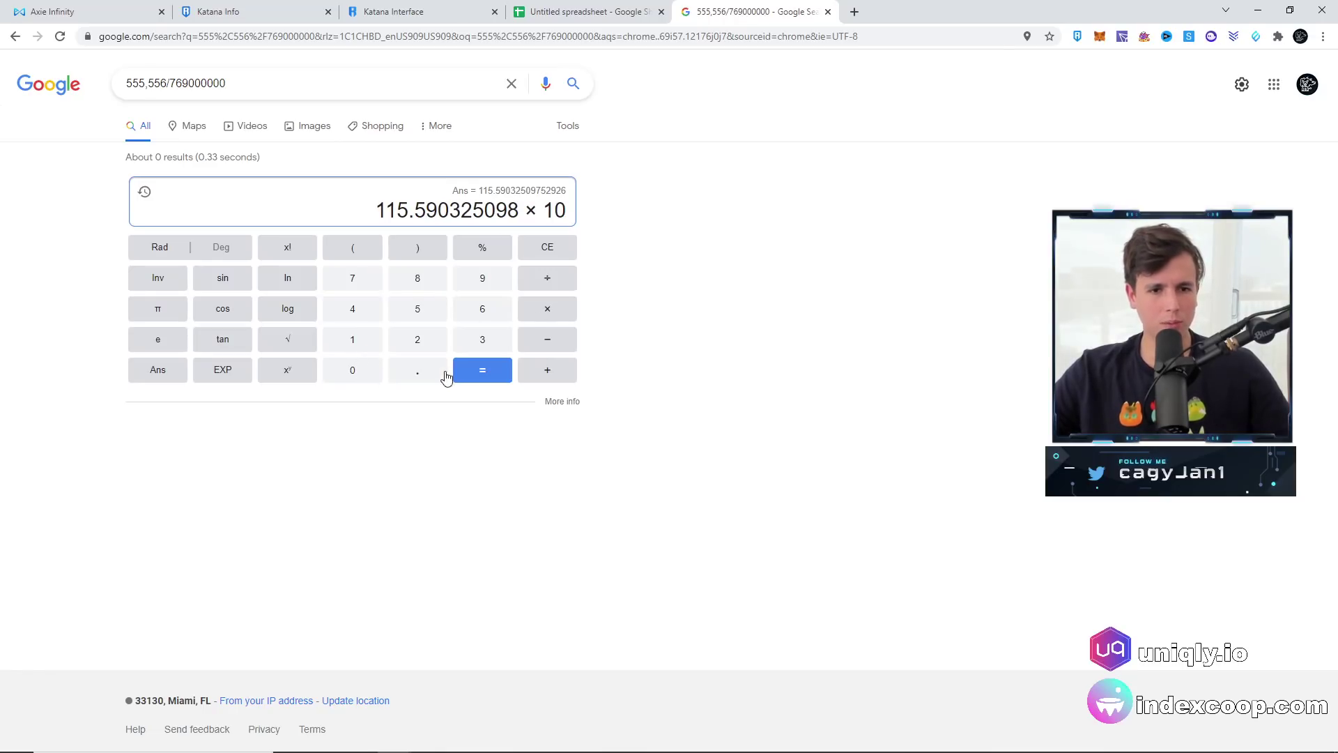
click(478, 372)
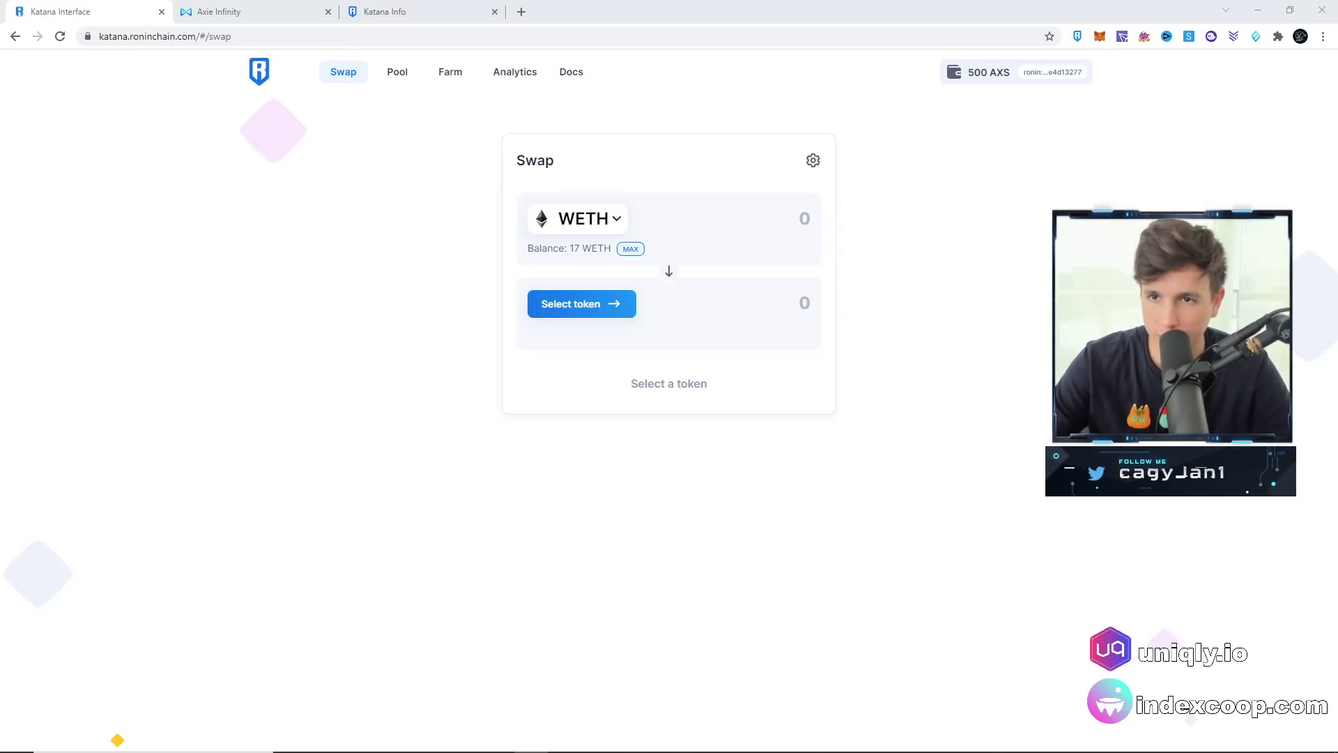
Expand the AXS/WETH farm on Katana's Farm page and open its Provide Liquidity form.
click(464, 82)
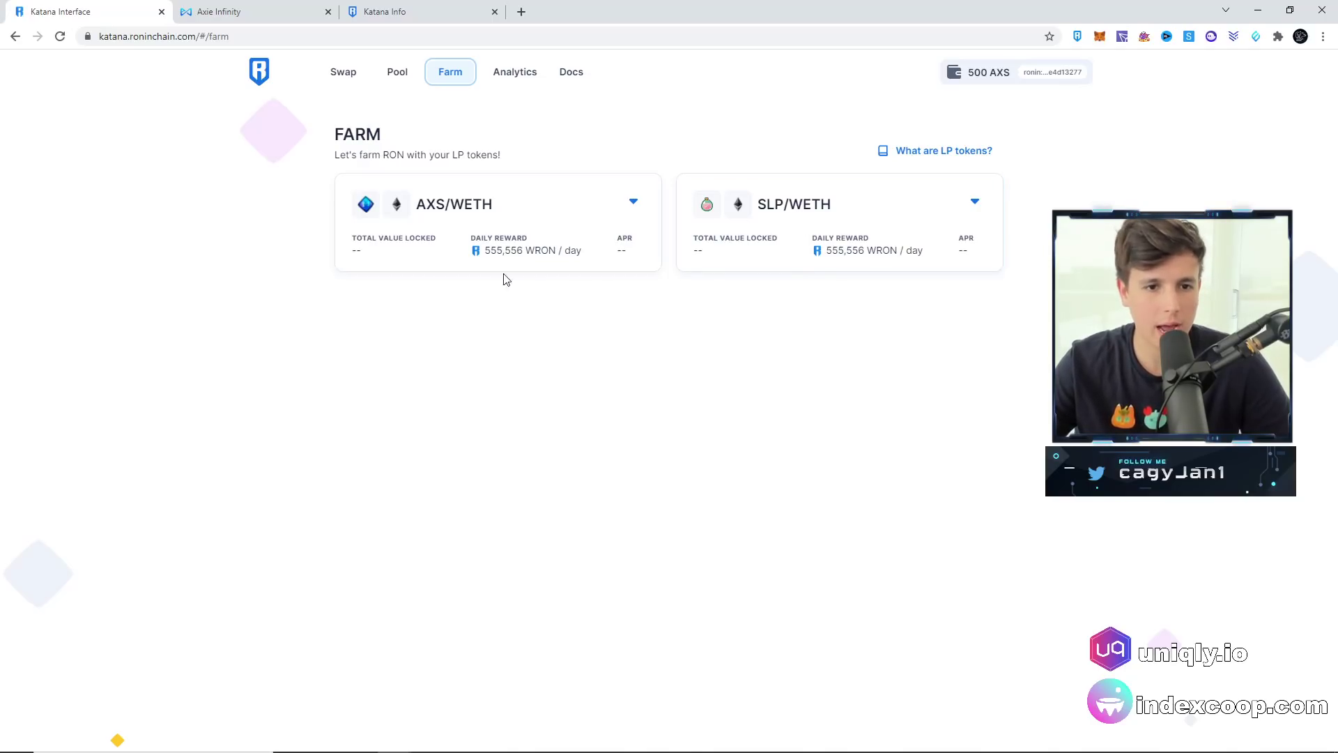
click(508, 218)
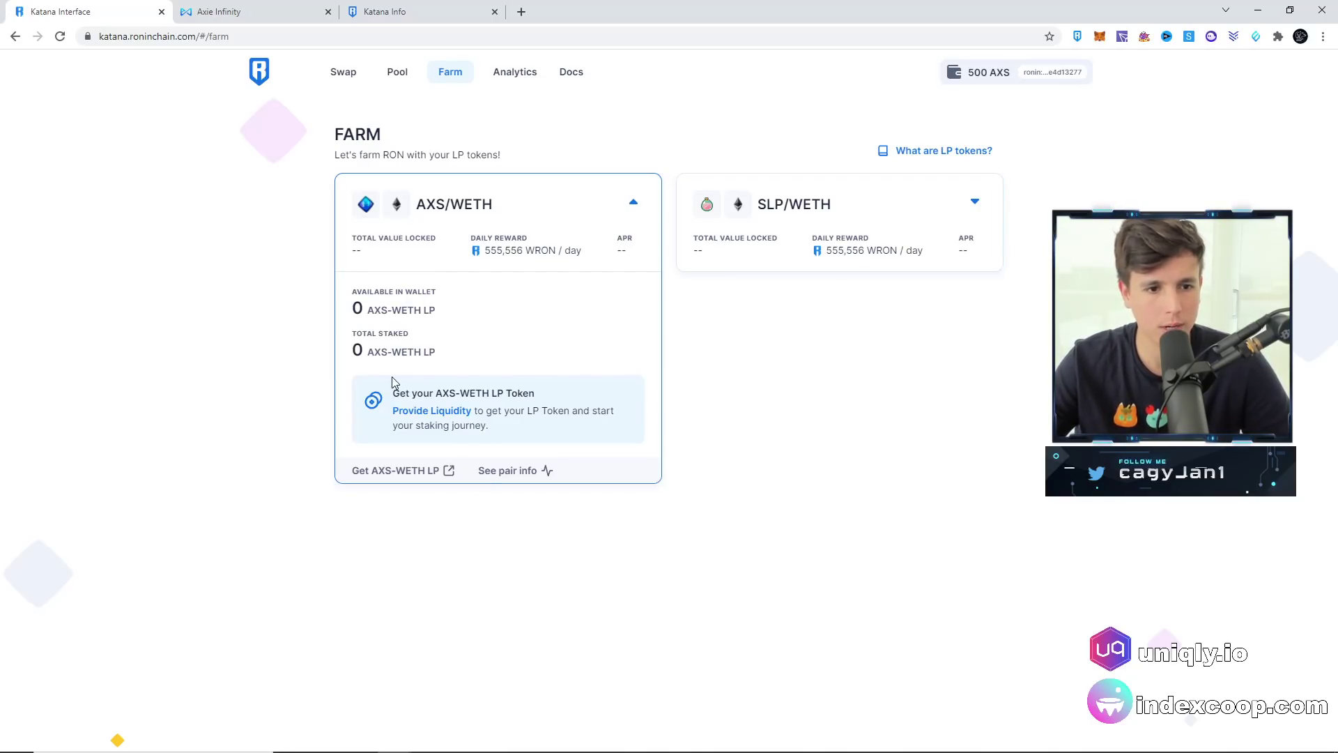
click(438, 416)
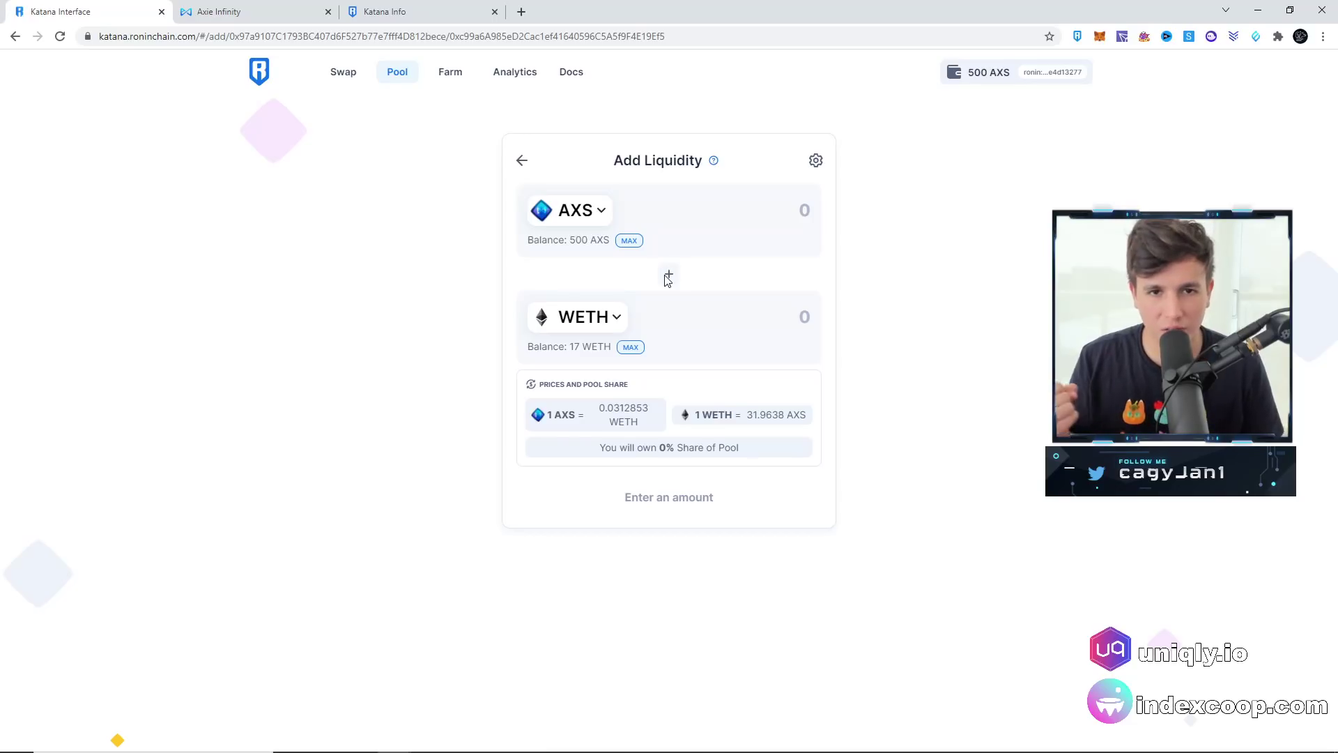
Supply 500 AXS and the matching WETH amount to the AXS/WETH liquidity pool.
text(500)
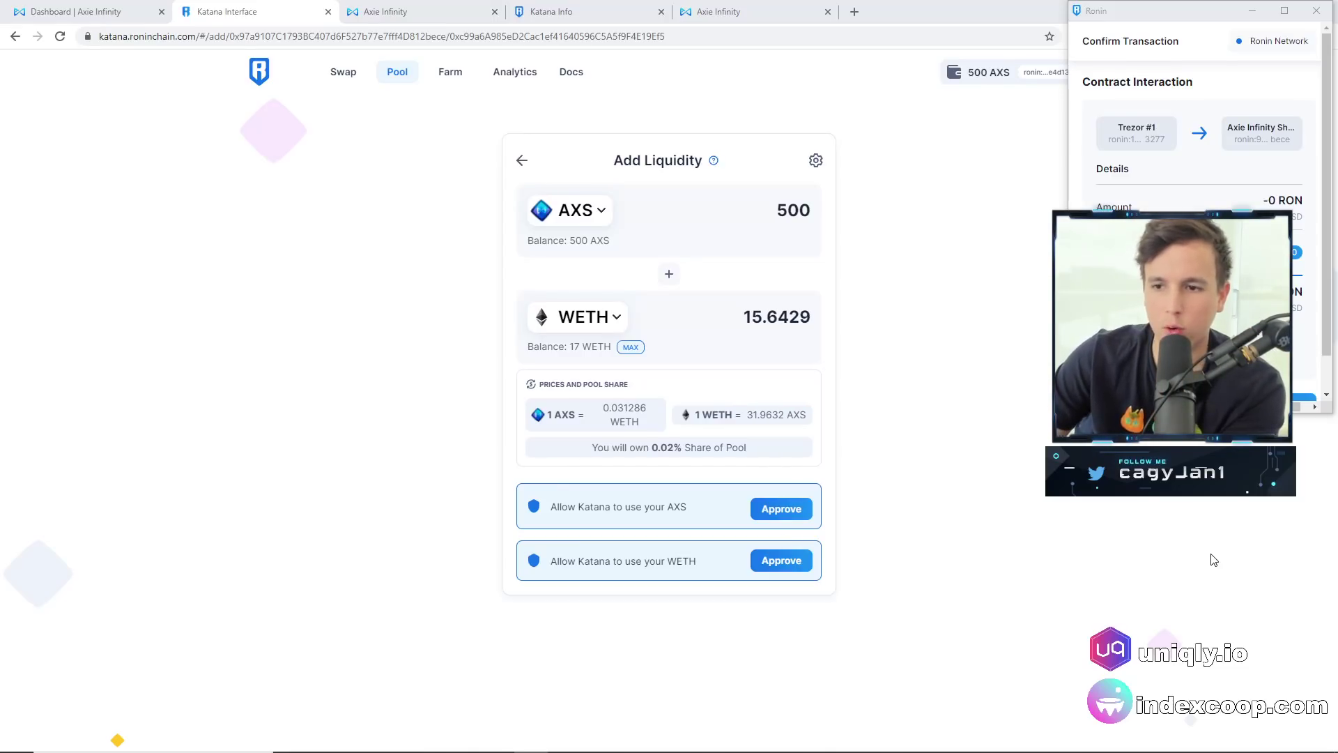
scroll(1195, 209, down, 1)
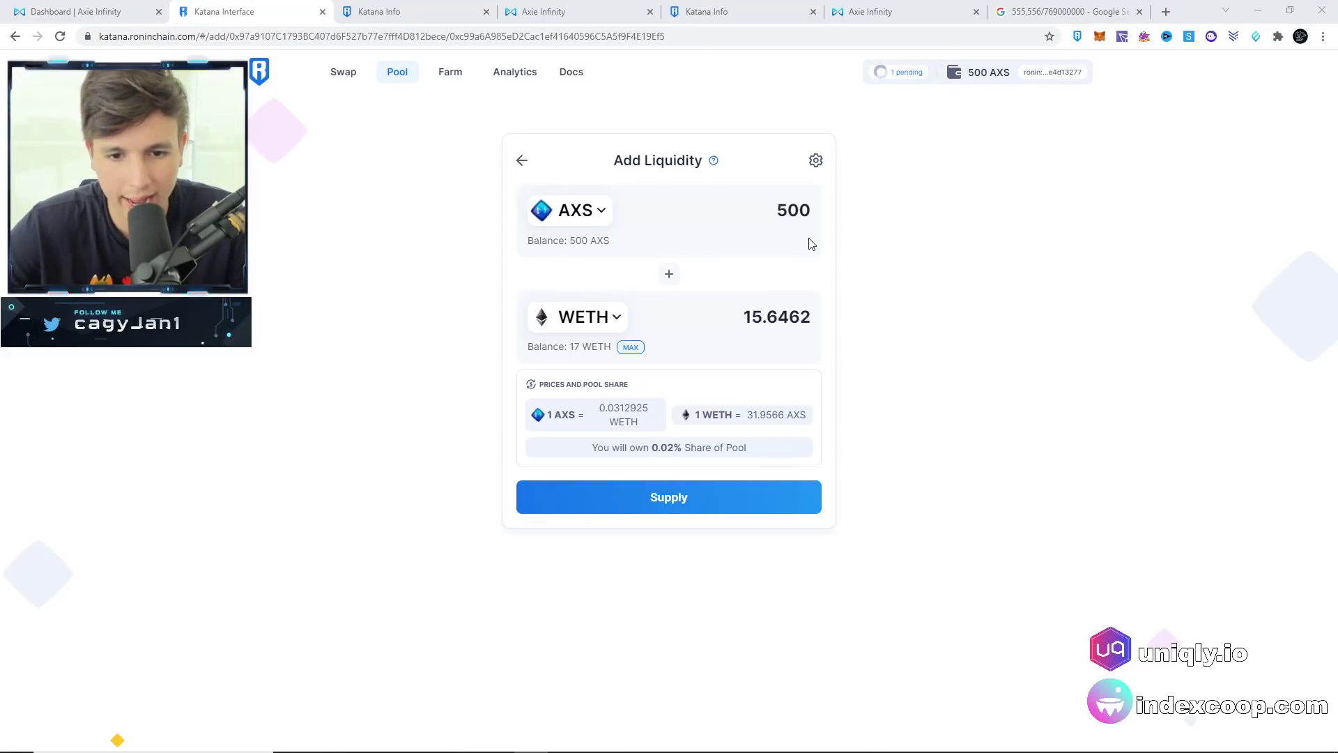
click(693, 499)
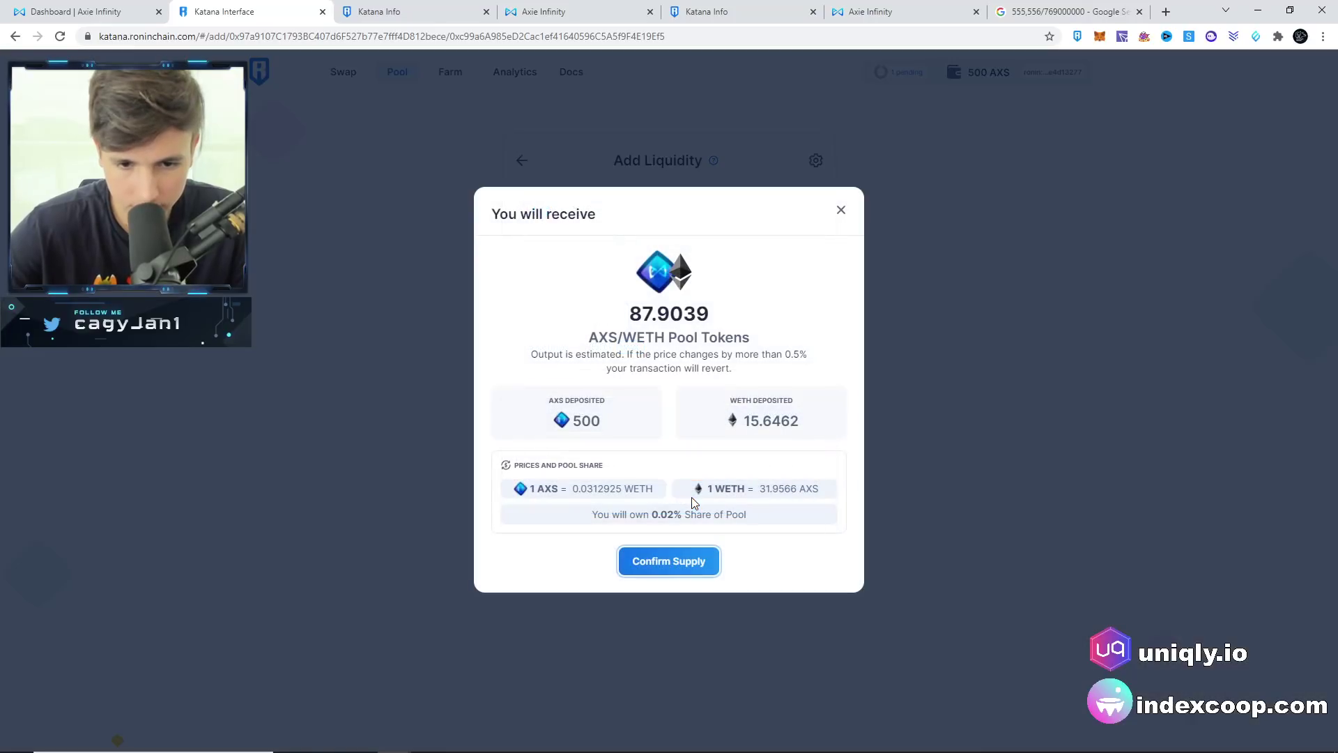
click(669, 565)
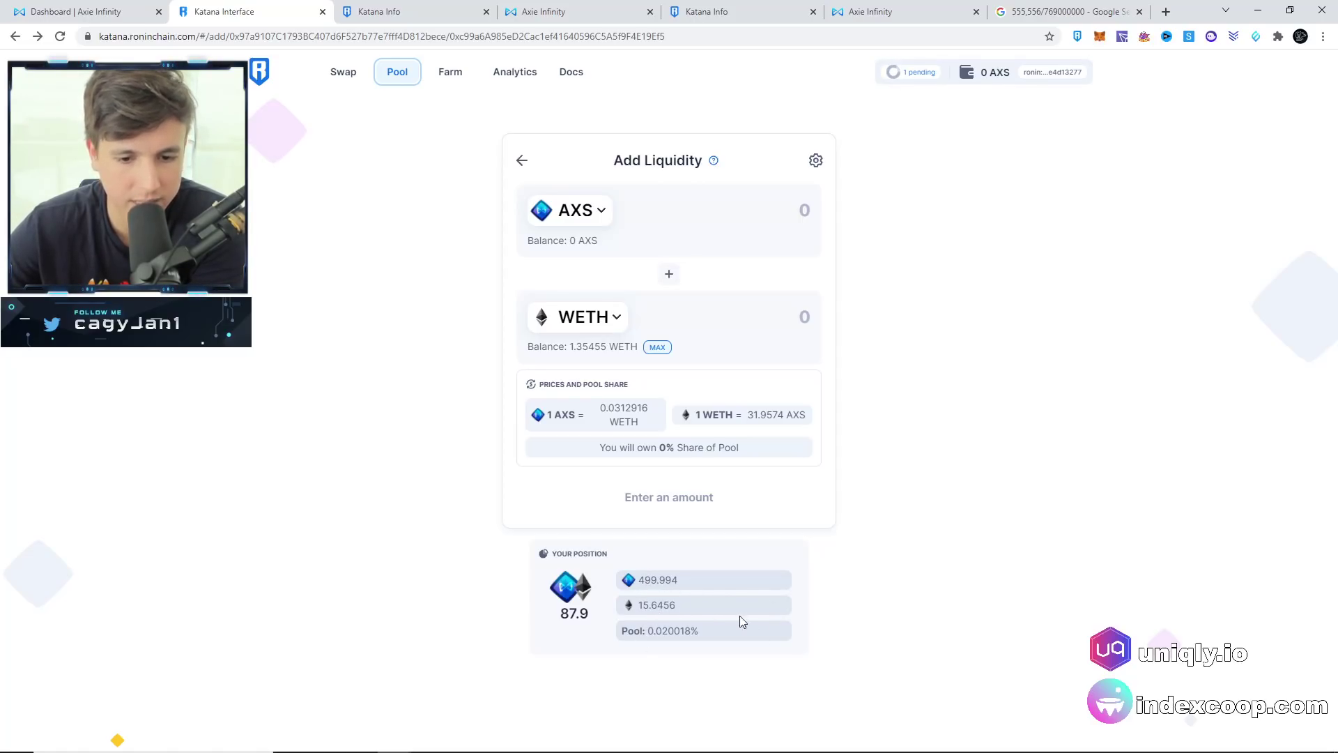
Approve Katana's use of the AXS/ETH LP tokens in the AXS/WETH farm and confirm it in the Ronin wallet.
click(451, 73)
click(539, 245)
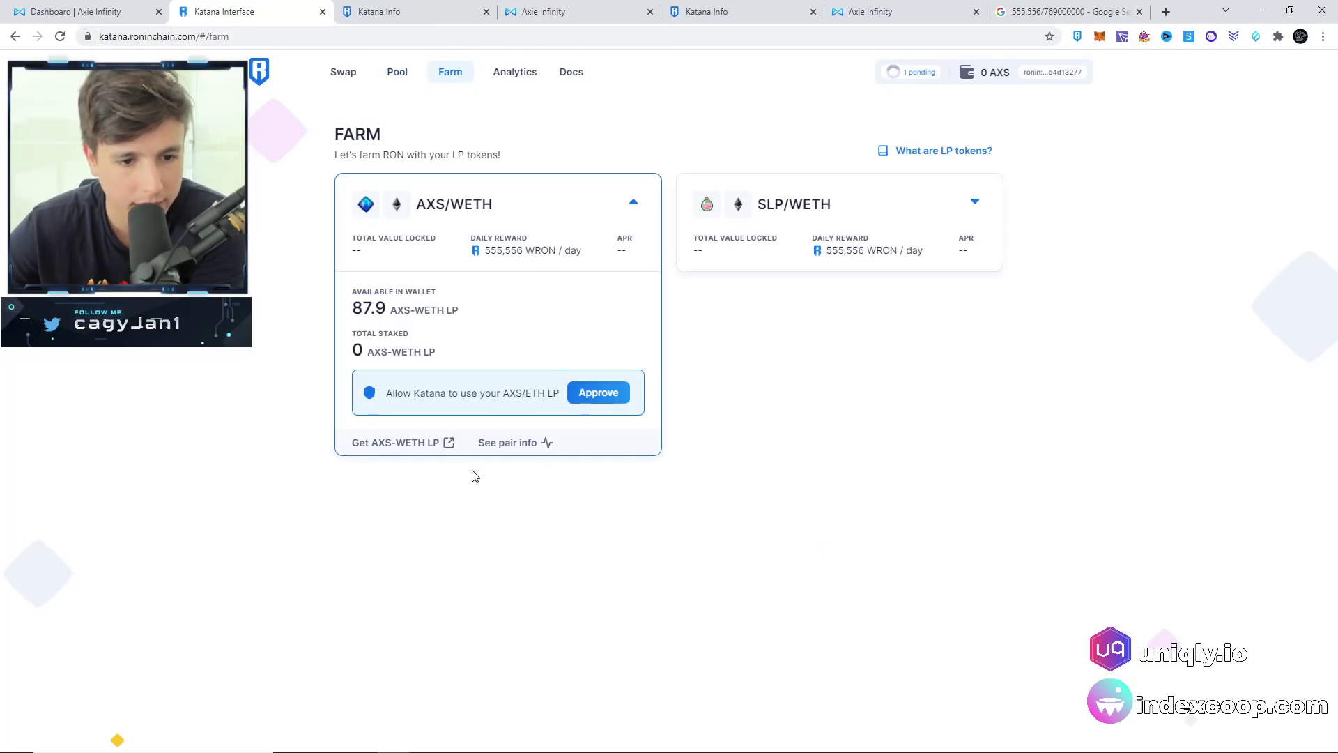
drag(351, 307, 534, 314)
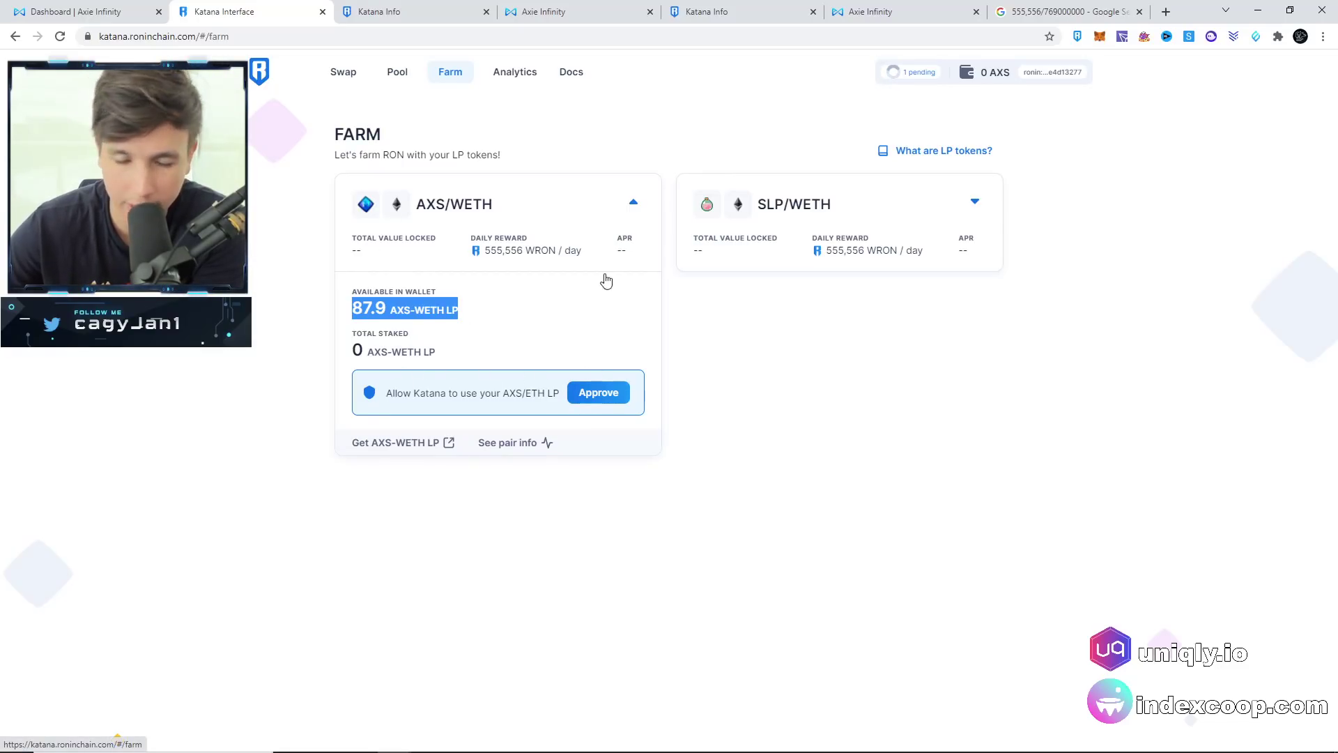
click(600, 393)
scroll(1277, 370, down, 1)
click(1261, 377)
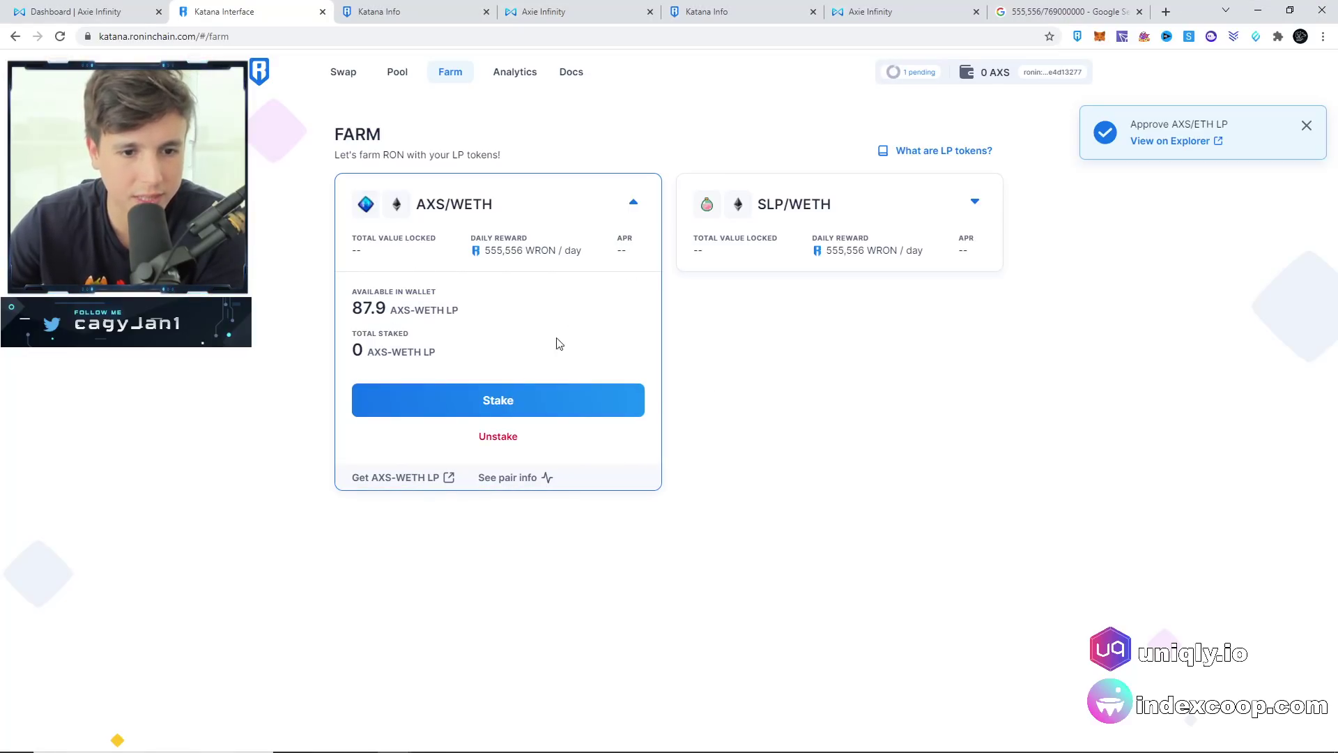
Stake the maximum available AXS-WETH LP tokens in the AXS/WETH farm and confirm the transaction.
click(508, 409)
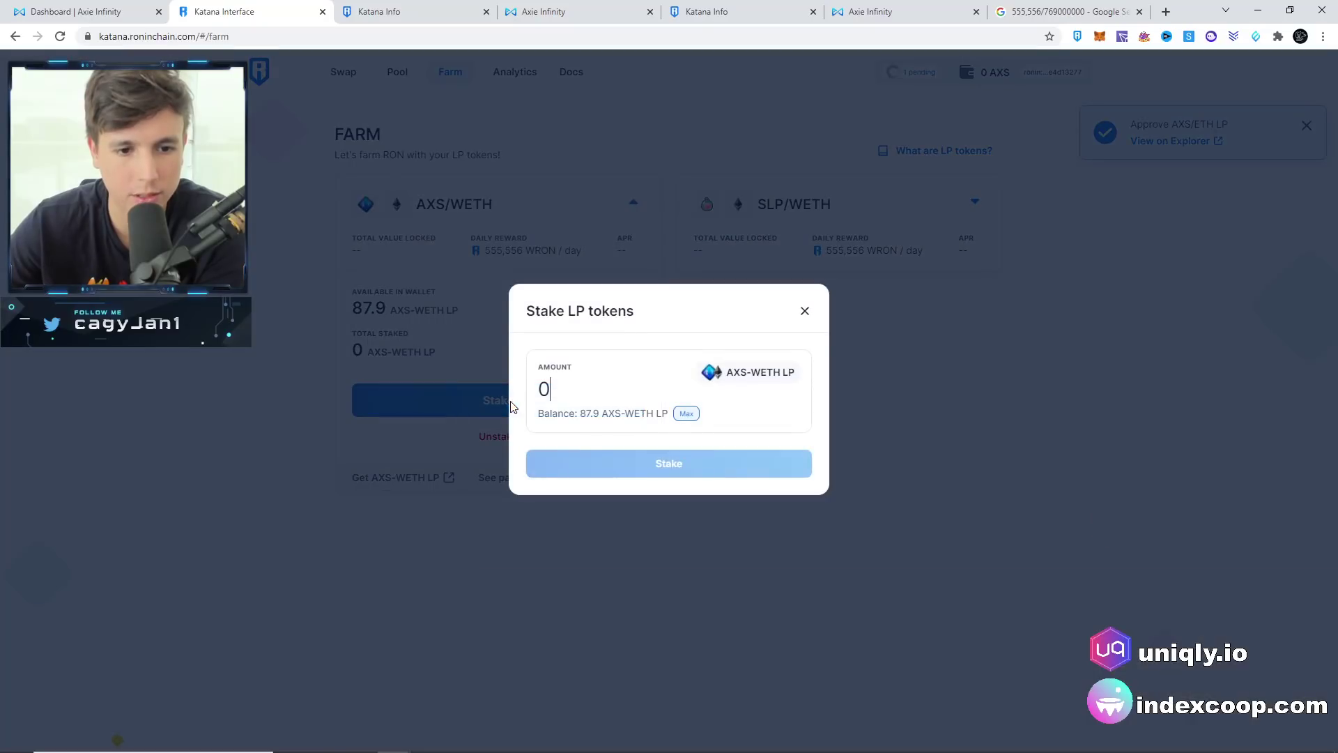
click(686, 414)
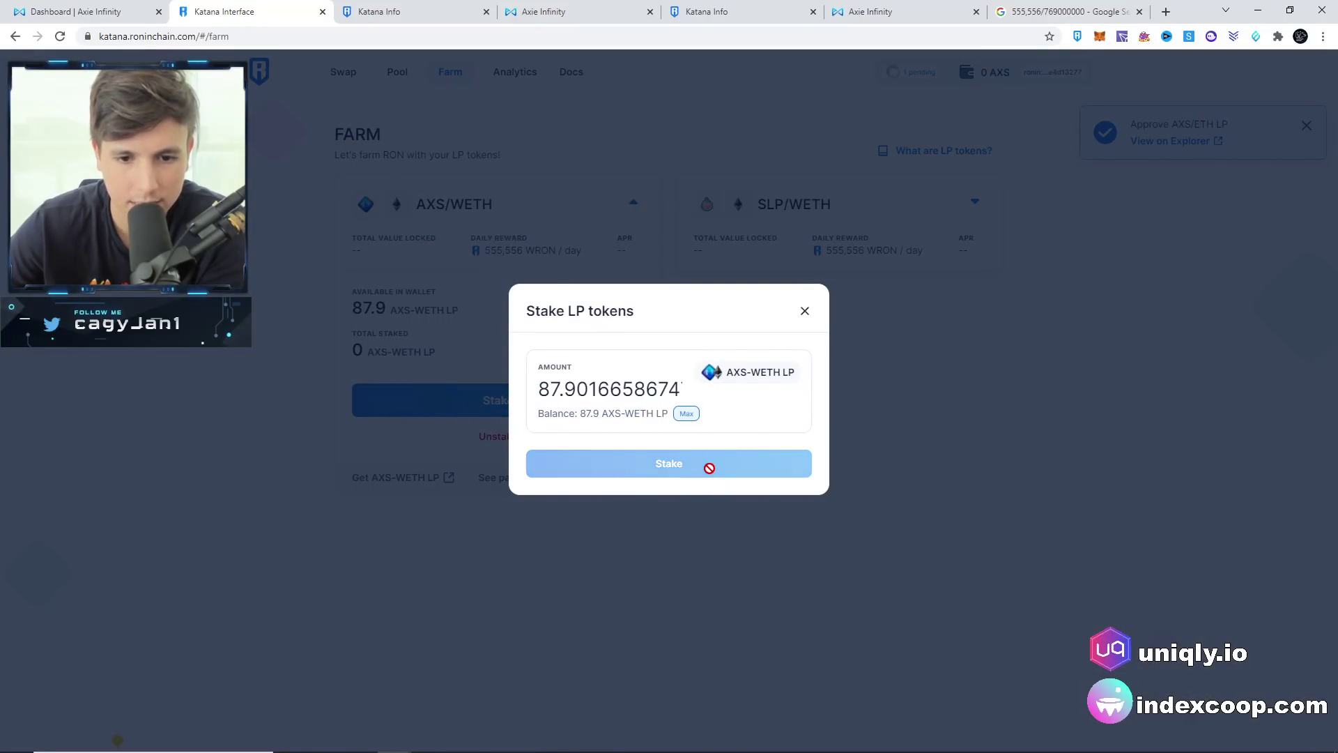
click(1258, 393)
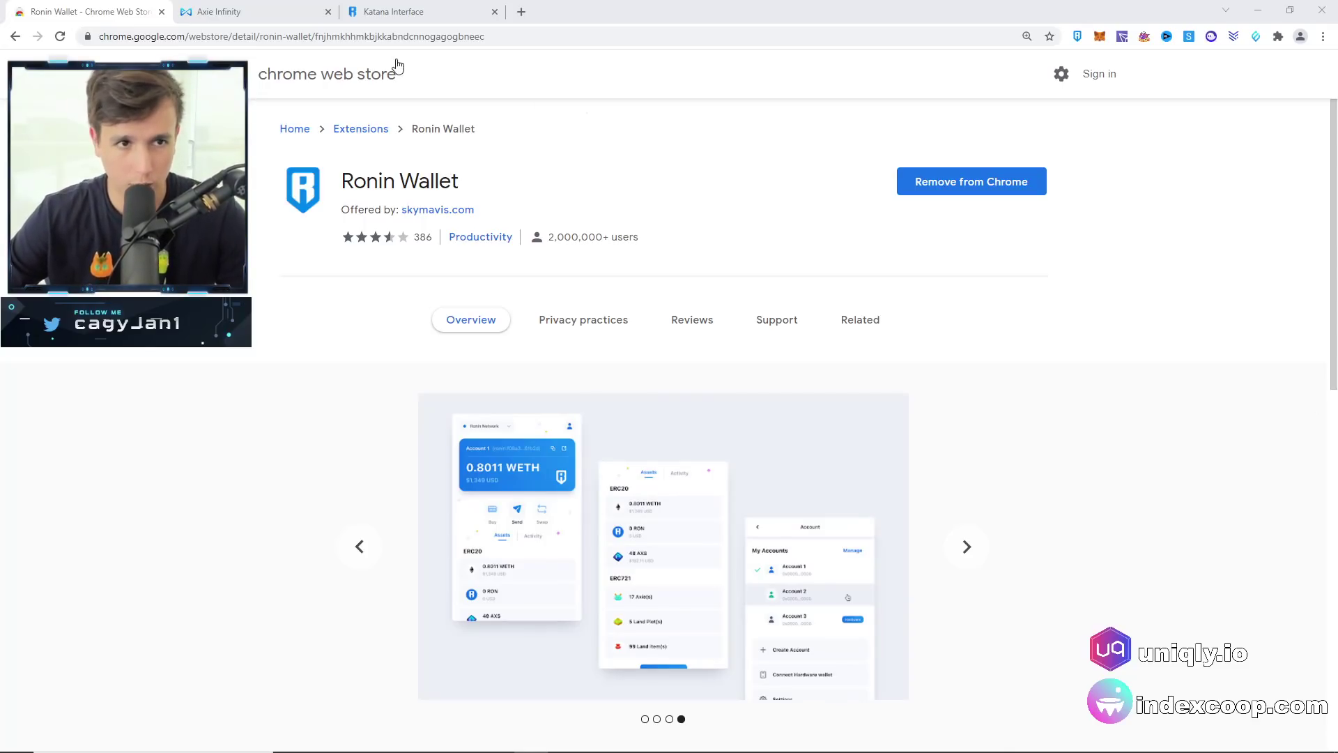
Show the assets in the Ronin Wallet extension and continue from its deposit options to the asset purchase page.
click(1084, 40)
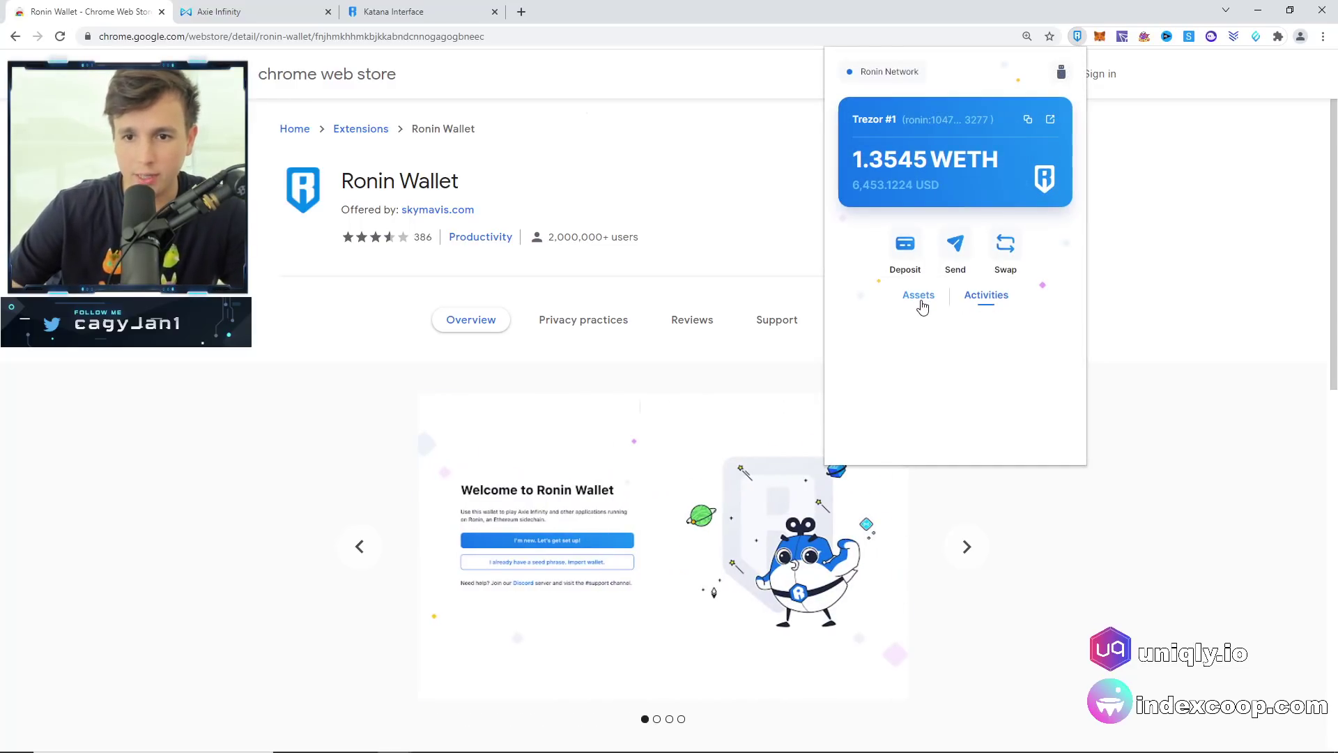
click(921, 296)
click(908, 250)
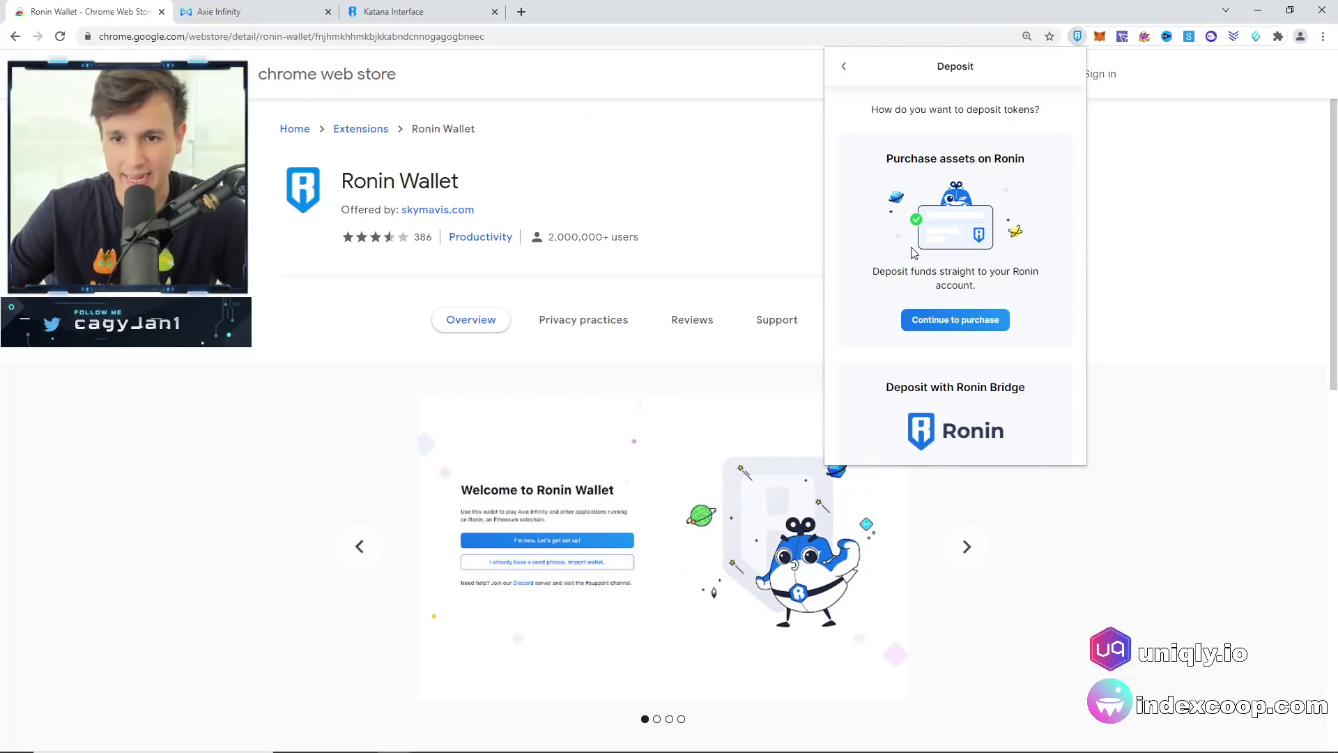
click(956, 320)
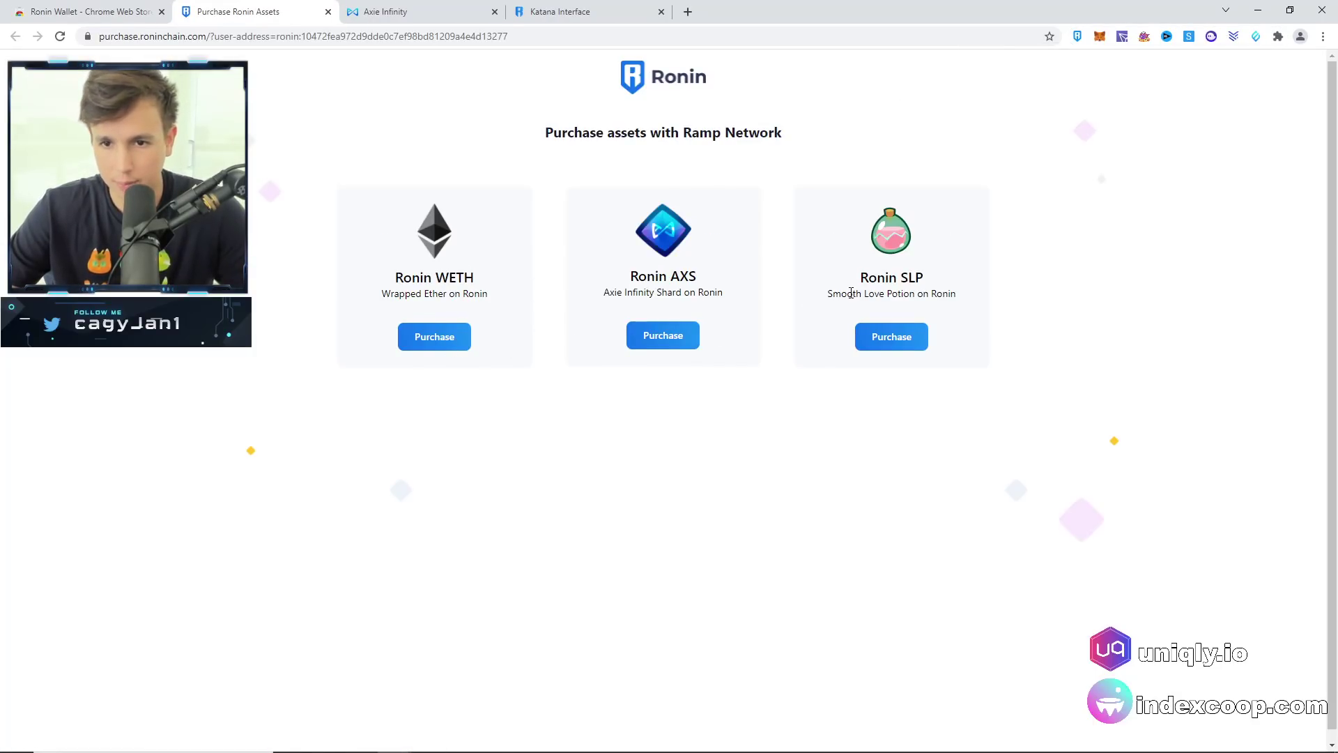
View the Ramp Network purchase form for Ronin WETH and dismiss it.
click(462, 336)
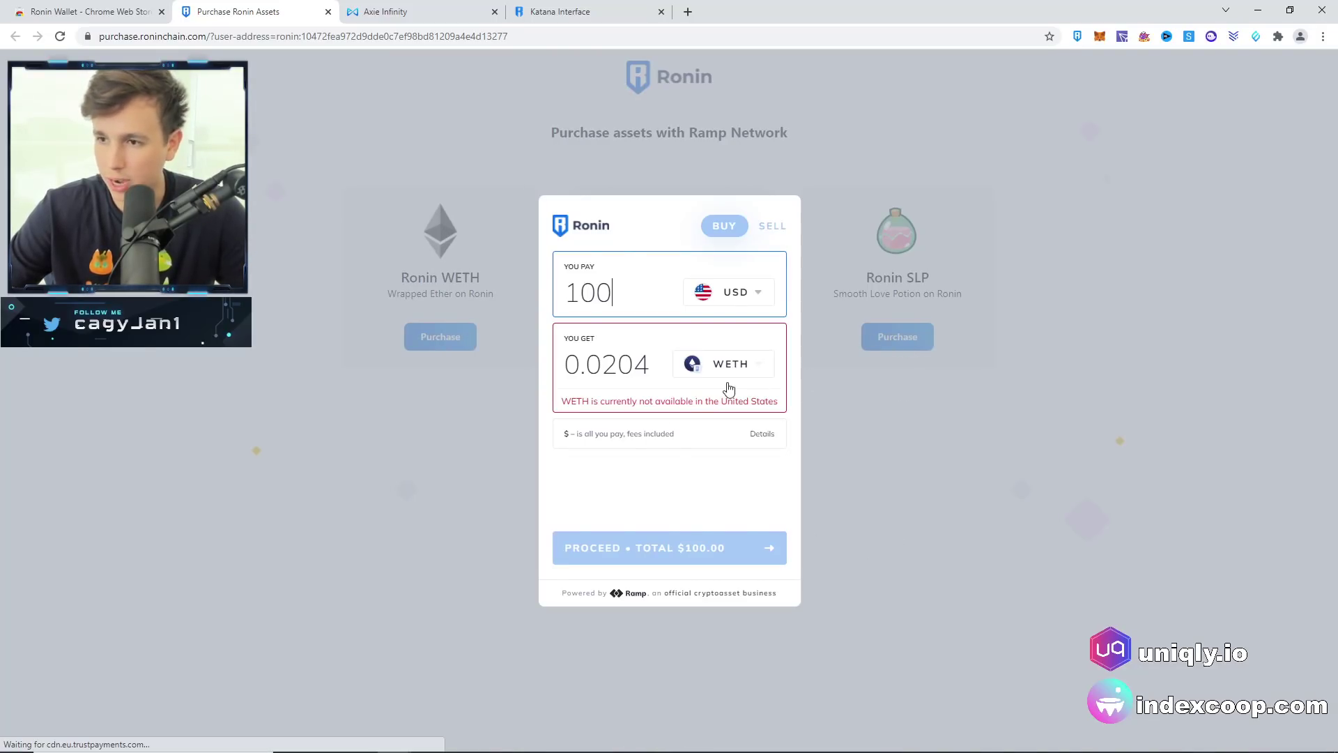
click(839, 218)
click(634, 451)
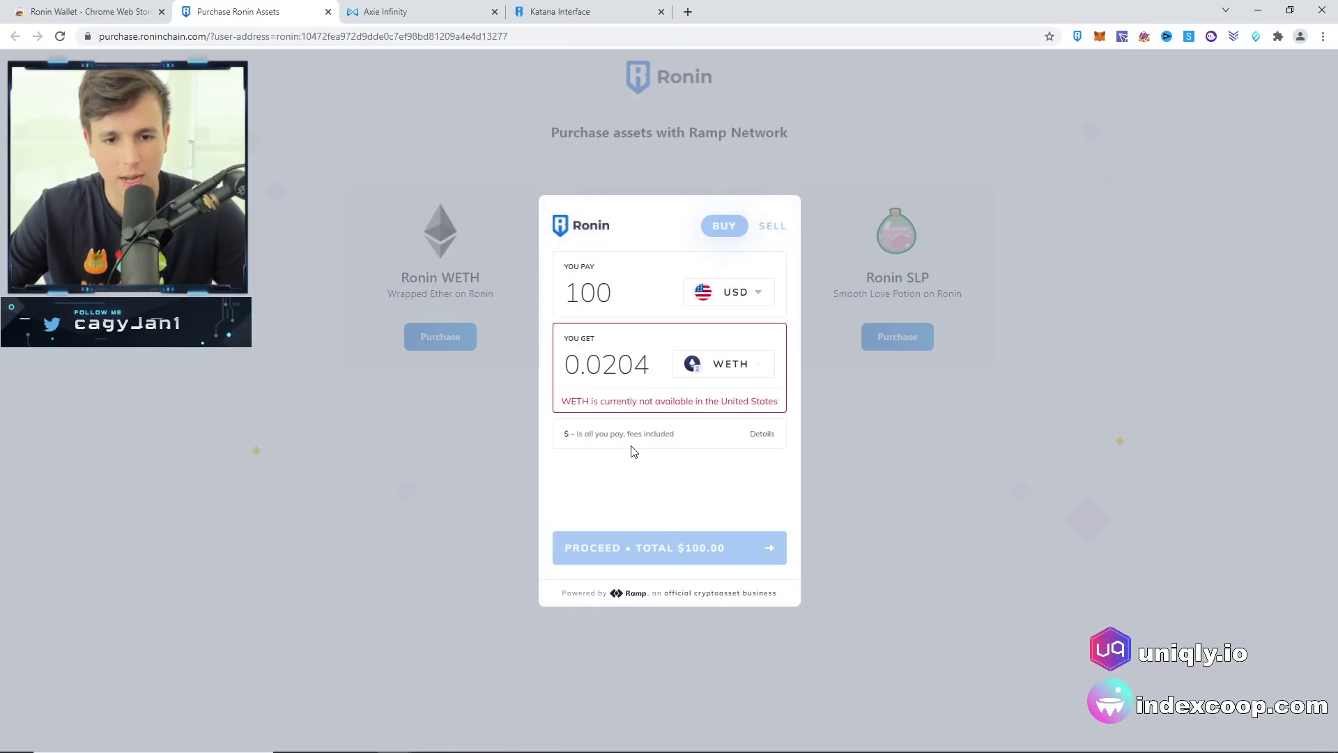
click(491, 197)
Open the Ronin Bridge deposit form and fill it in with the wallet's Ronin address, ETH as the asset and an amount of 1.
click(720, 436)
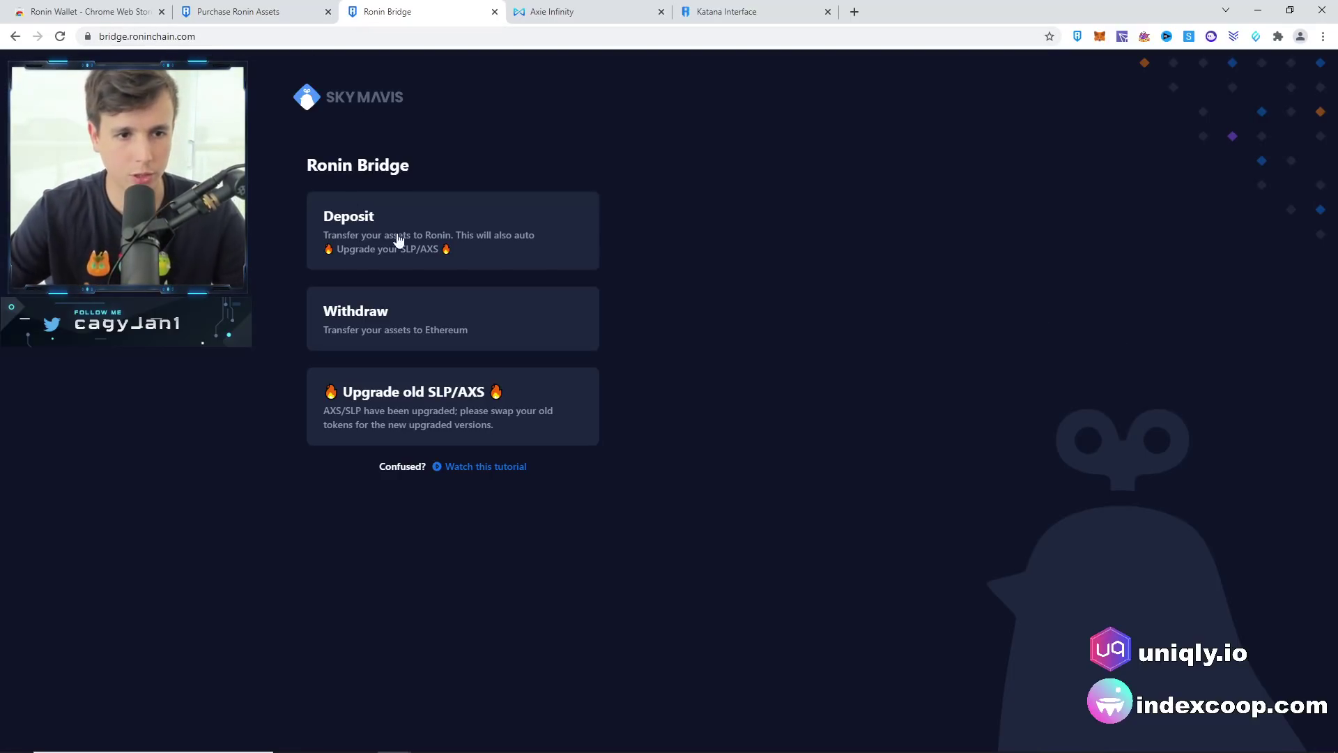
click(413, 213)
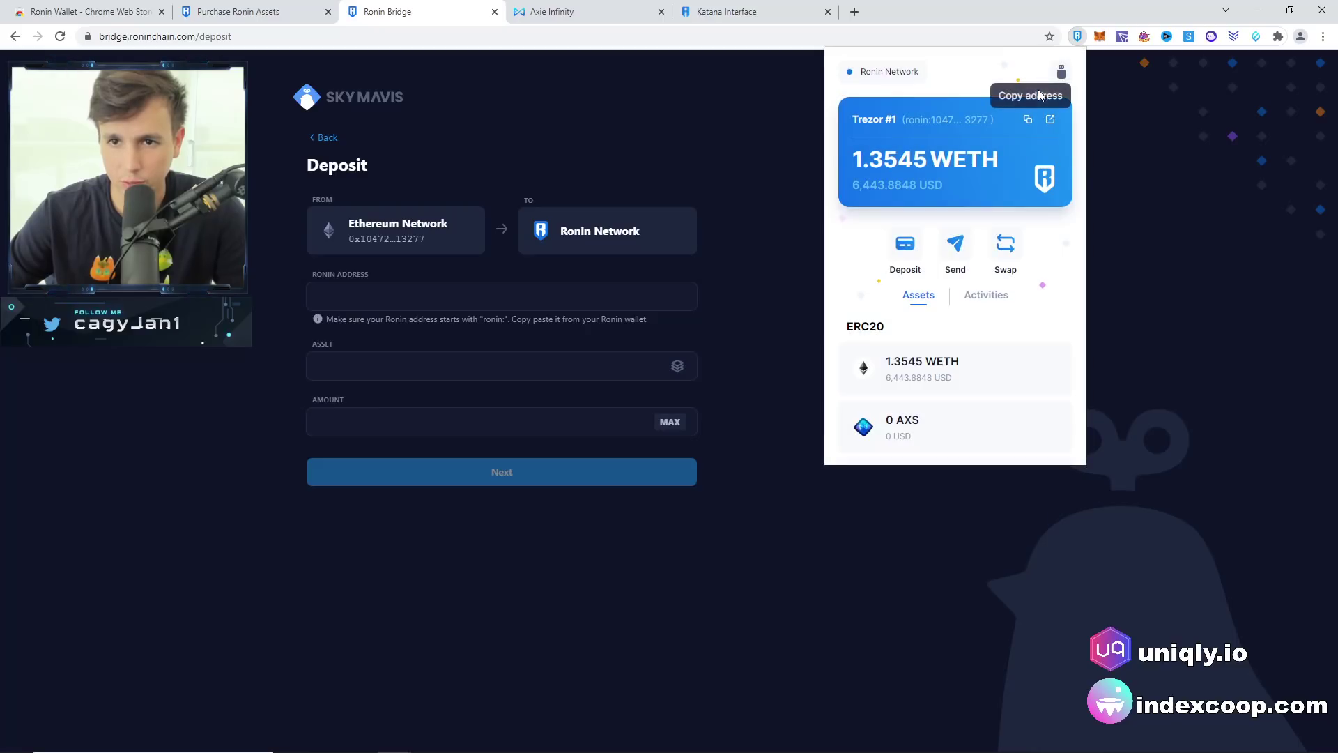
click(1028, 116)
click(481, 304)
right_click(481, 302)
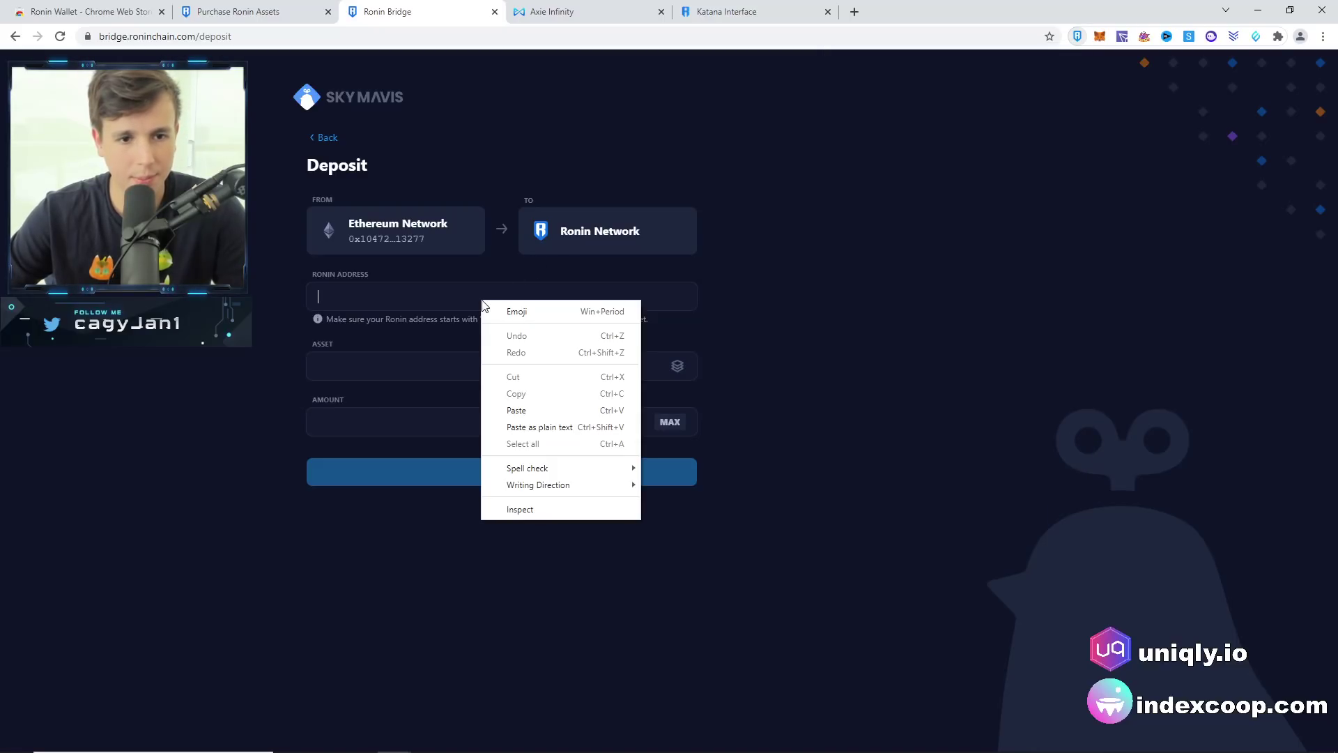
click(519, 410)
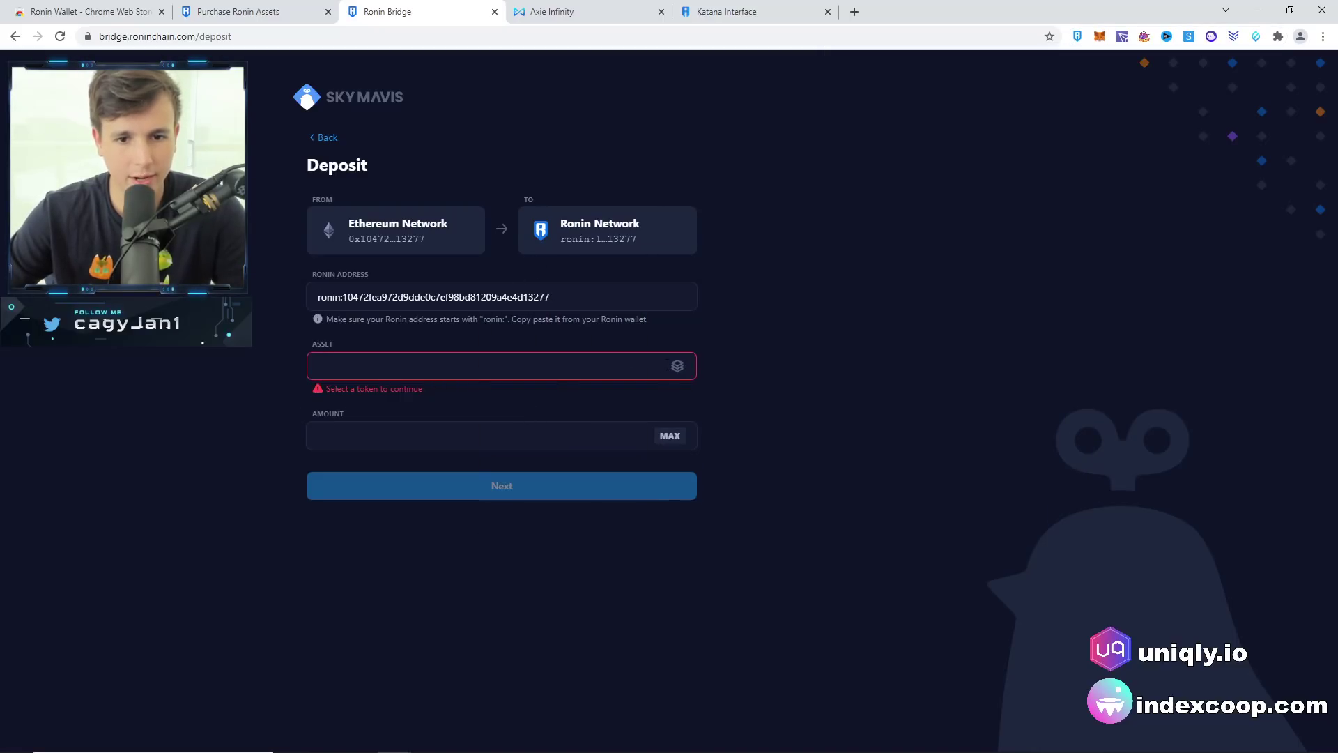
click(678, 370)
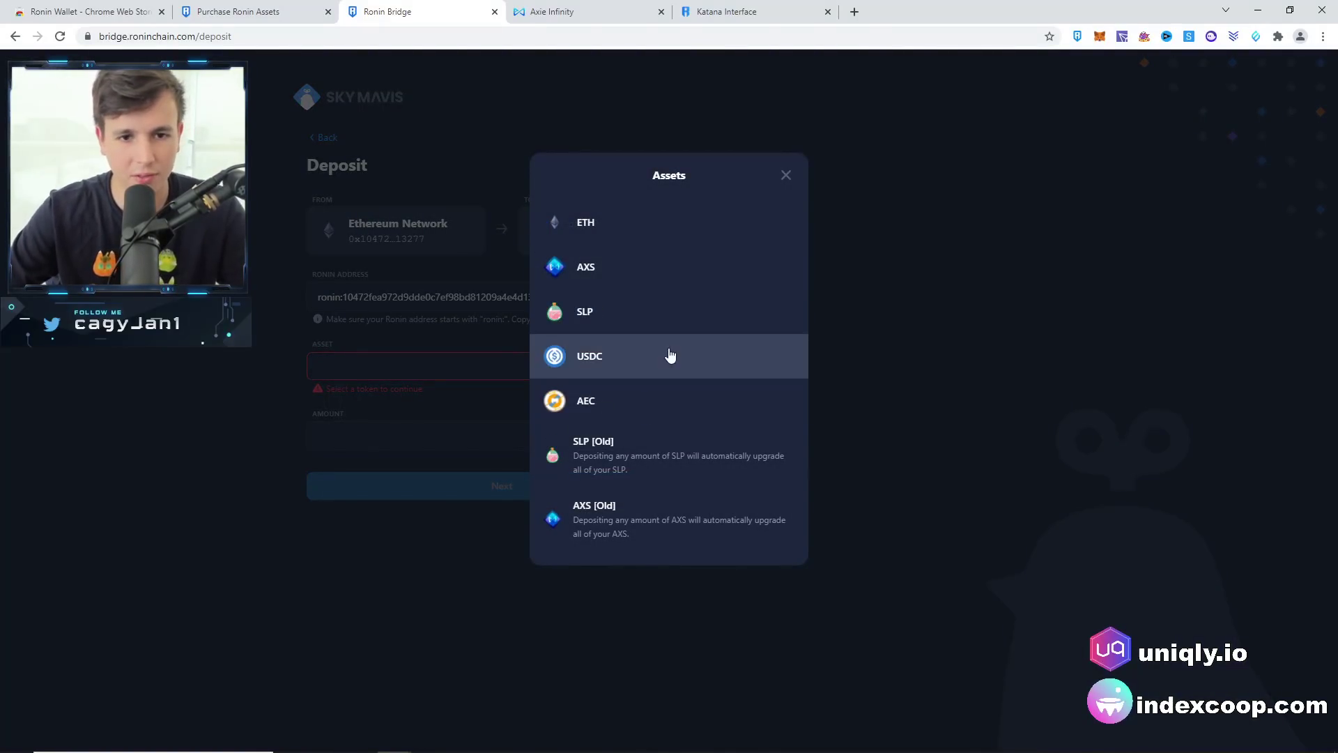
click(660, 233)
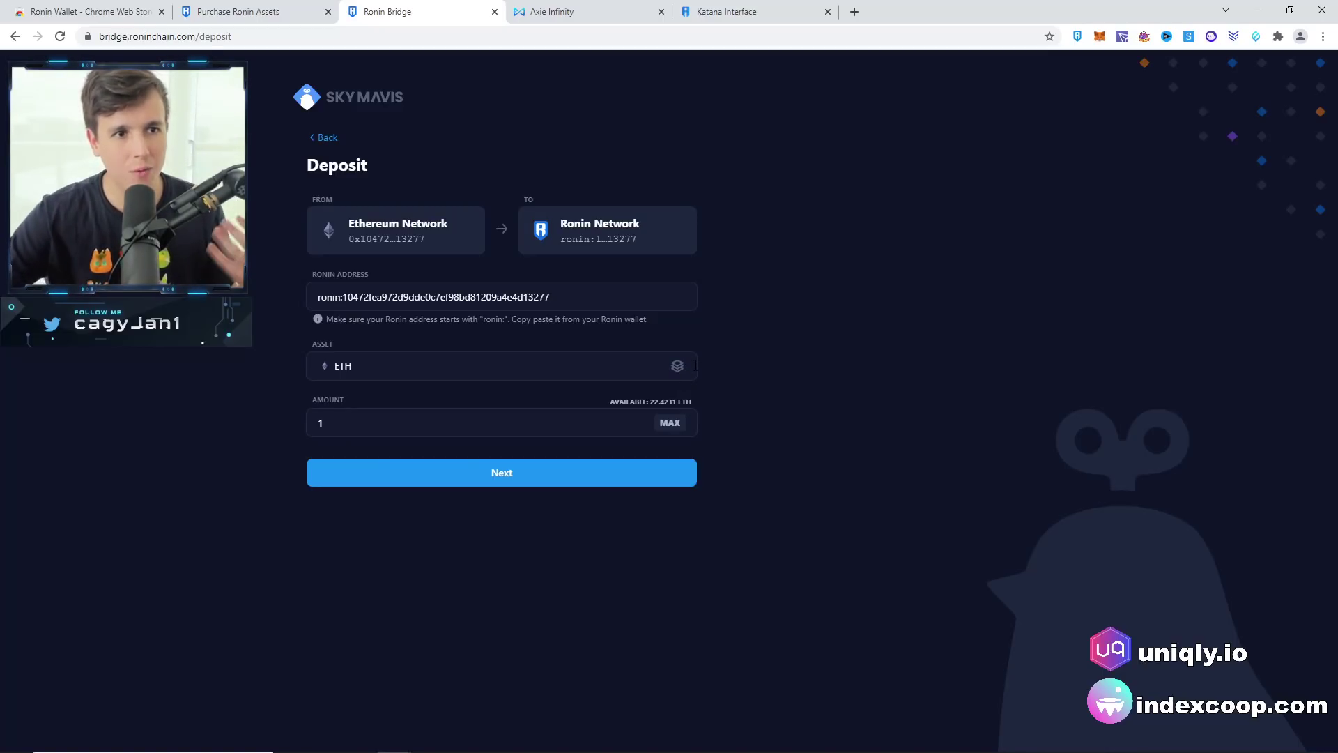
Return to the Ronin asset purchase page and look through the token balances in the Ronin Wallet.
click(283, 12)
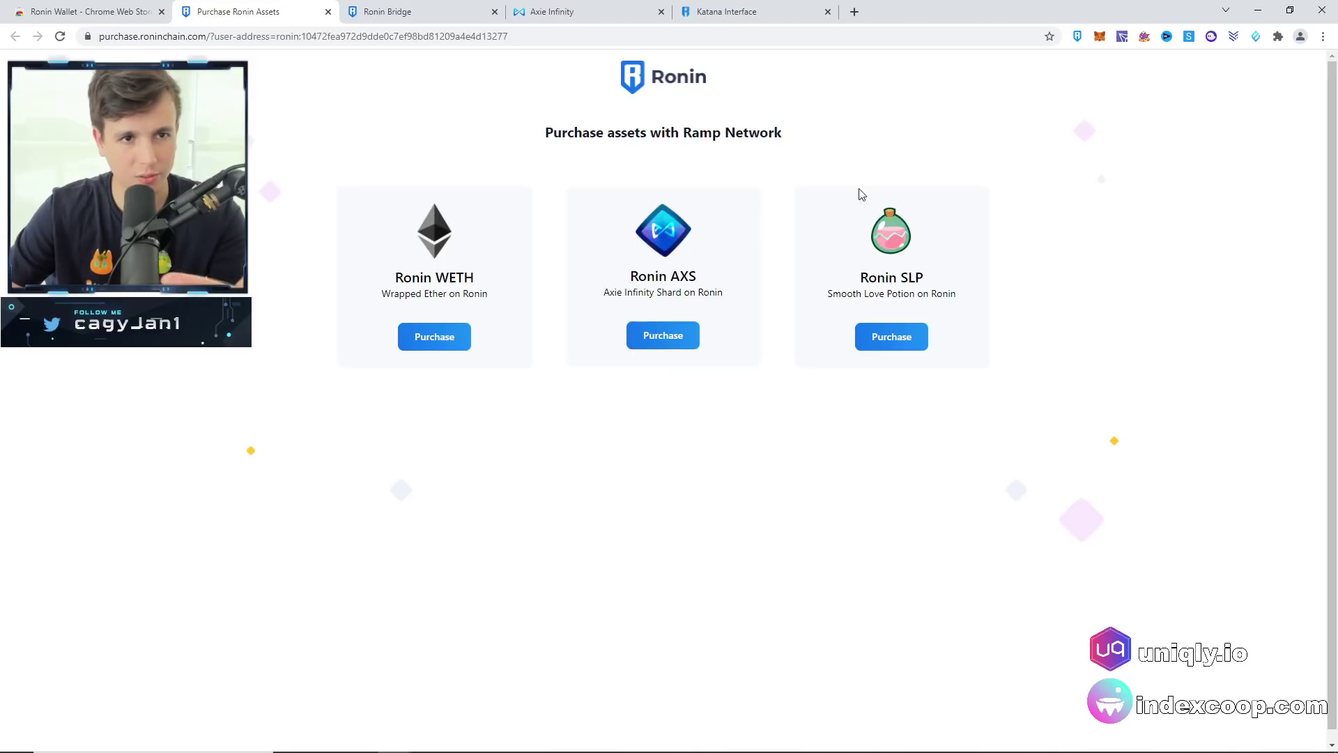
click(1078, 37)
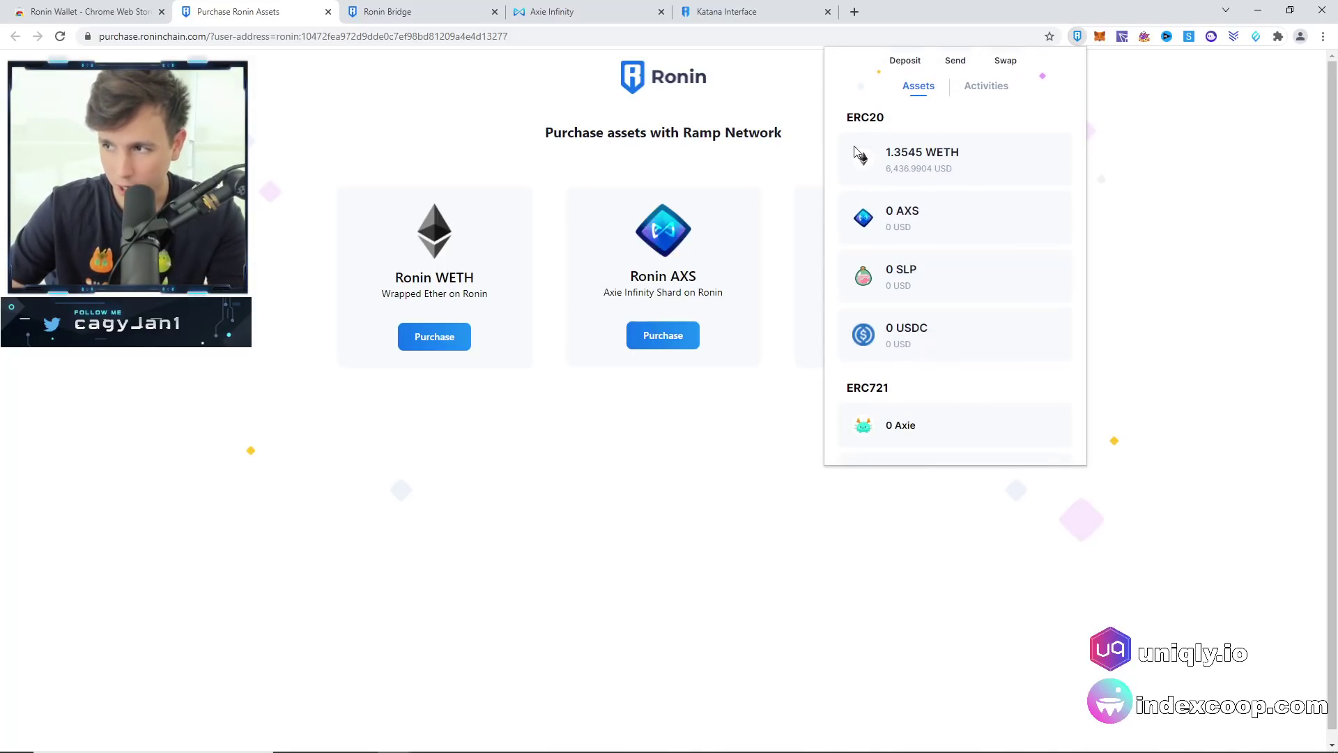
scroll(992, 358, up, 3)
click(1213, 338)
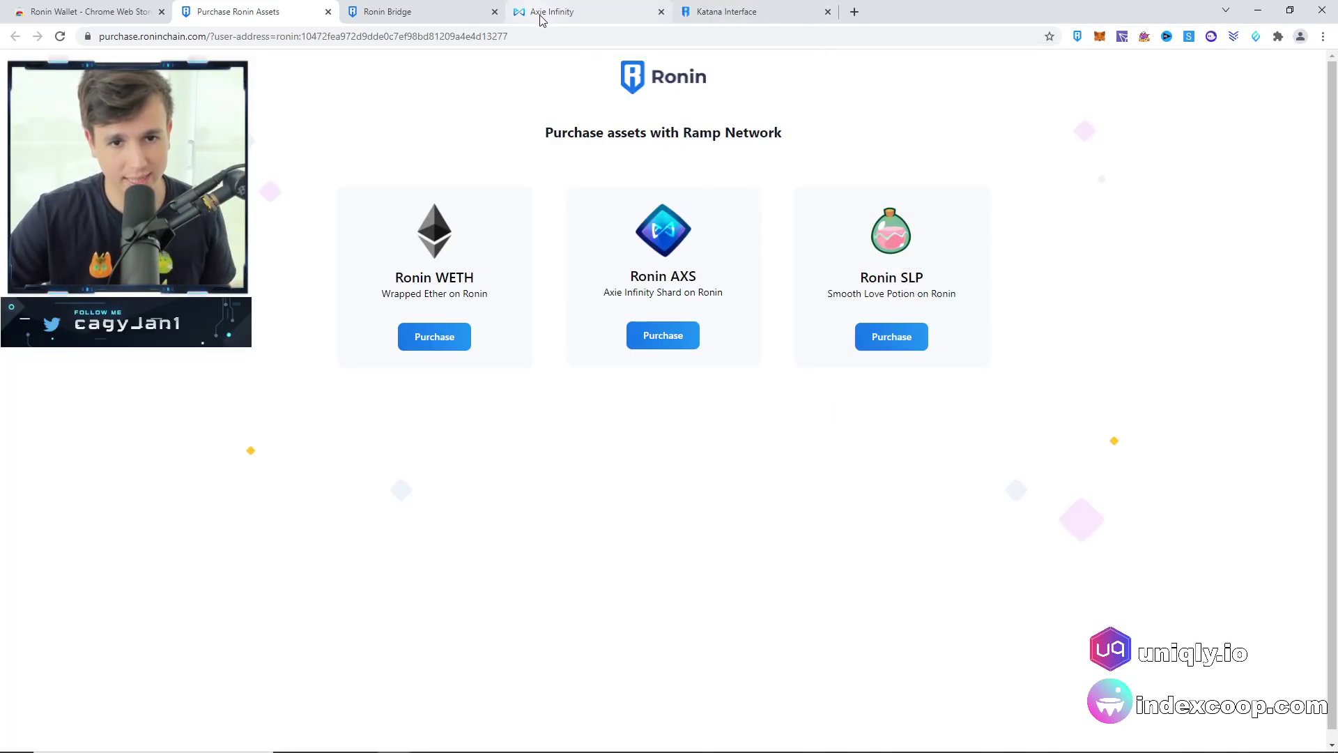
Open the Axie Infinity marketplace from the game's website, view its login options and close the marketplace page.
click(401, 7)
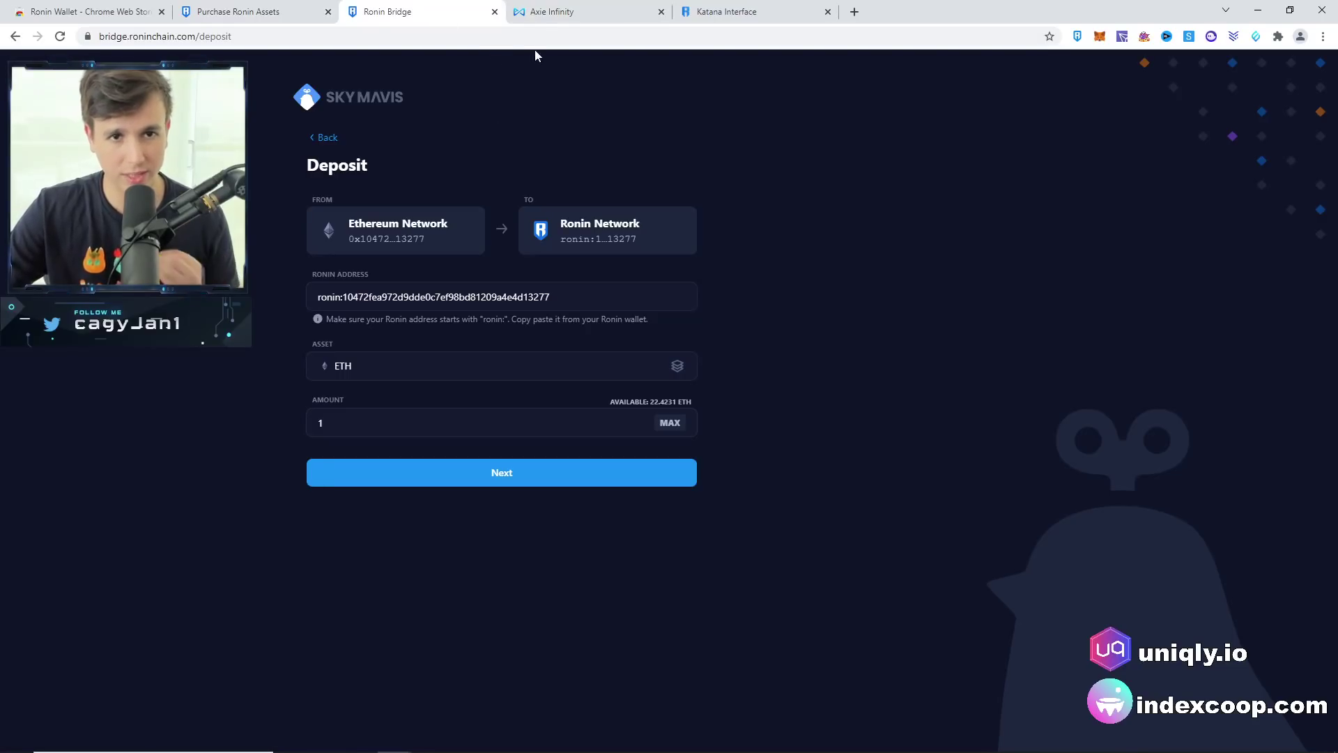
click(555, 10)
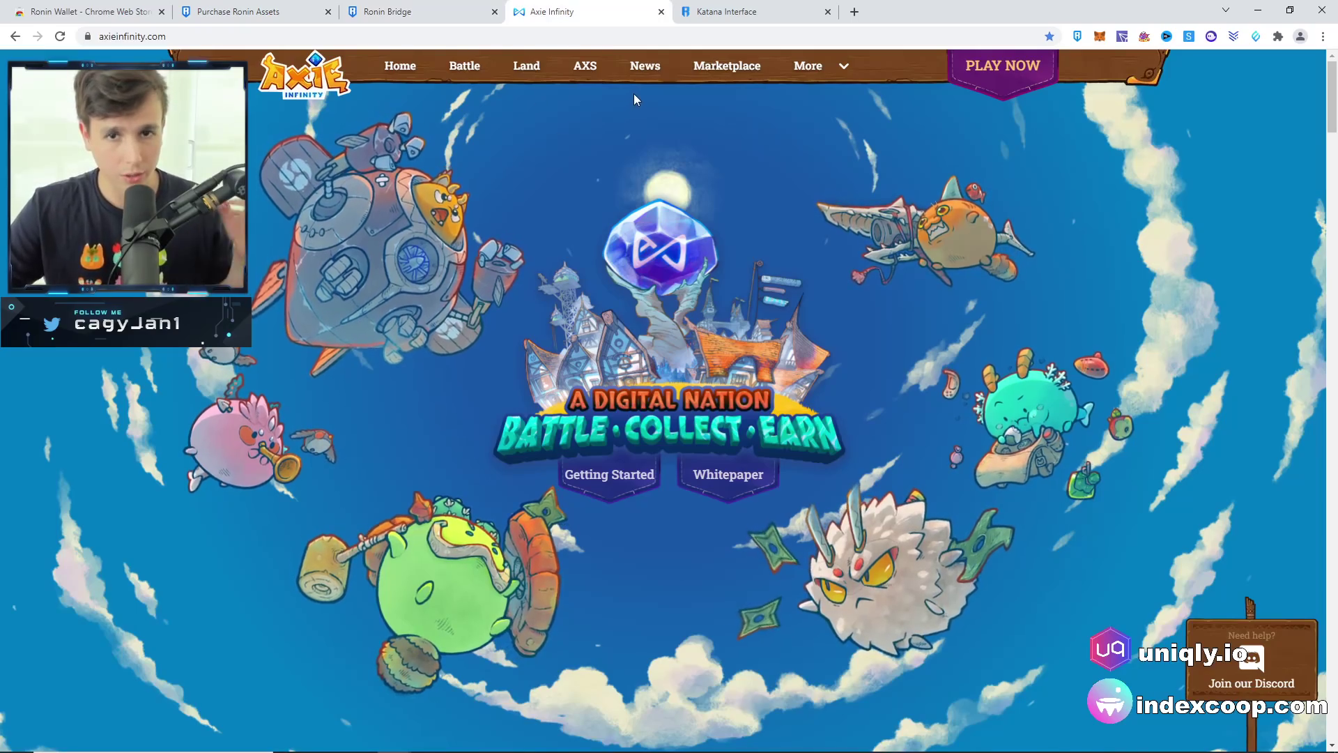
click(732, 68)
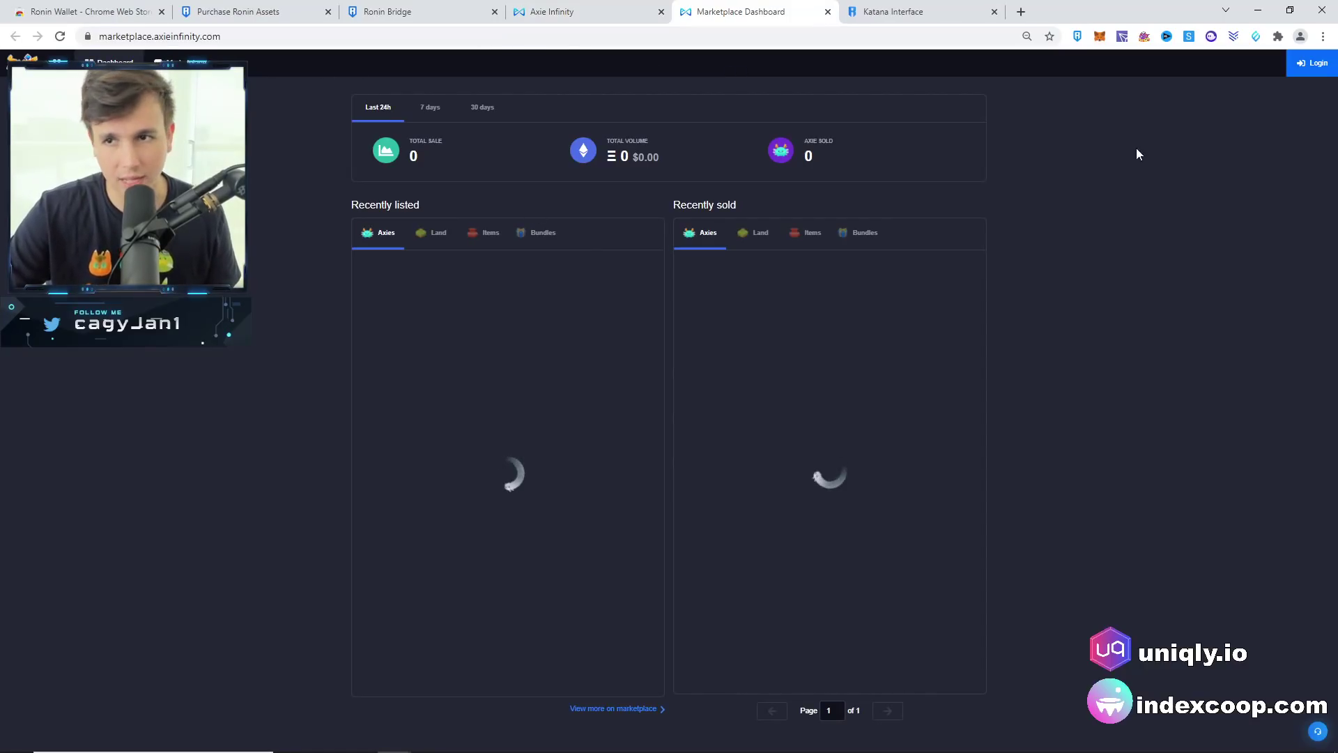
click(1289, 69)
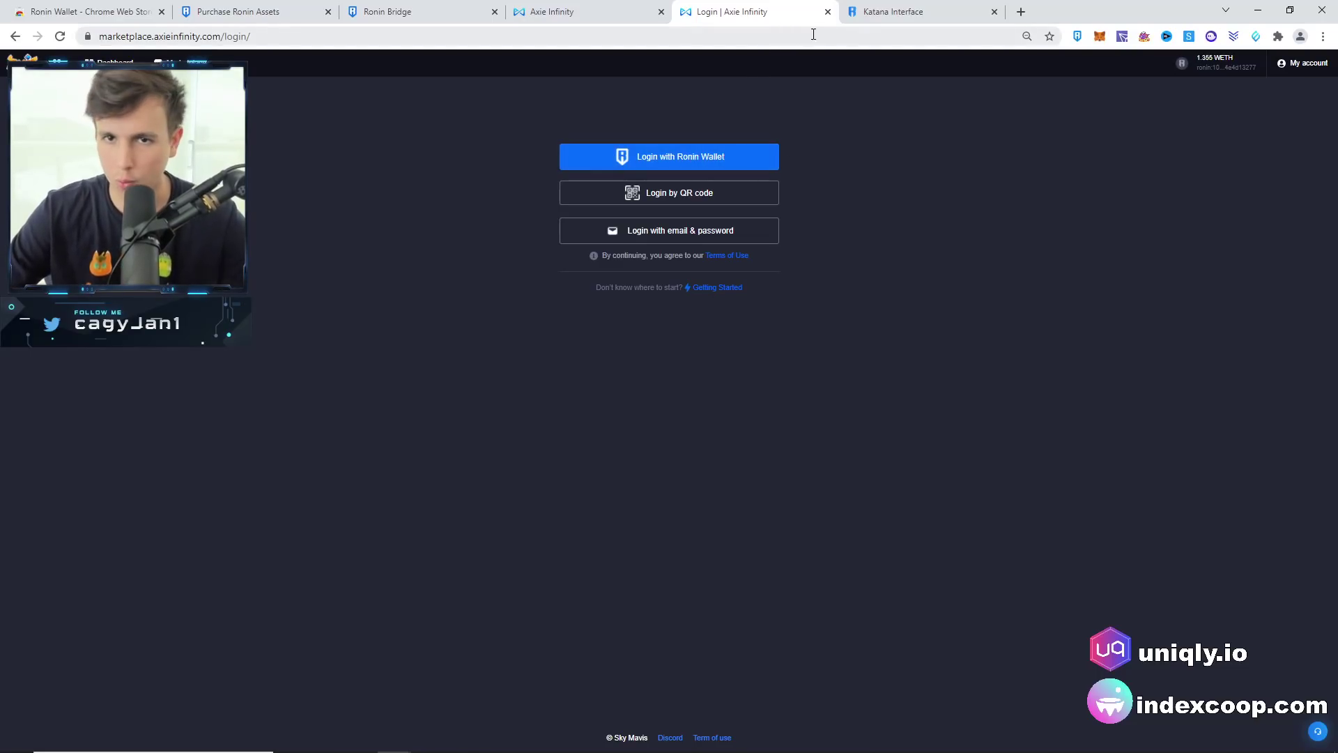
click(829, 12)
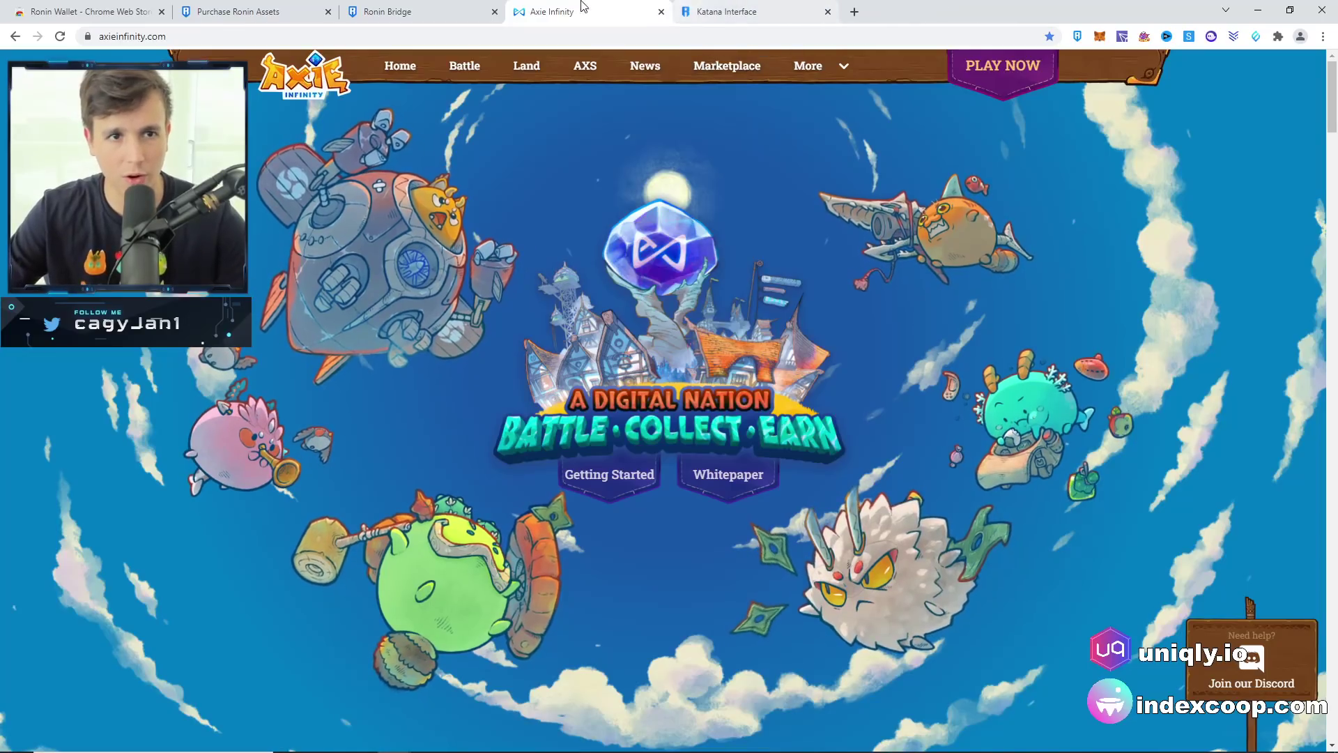
Proceed with the 1 ETH Ronin Bridge deposit to review its estimated gas fee in MetaMask, and reject the transaction.
click(453, 10)
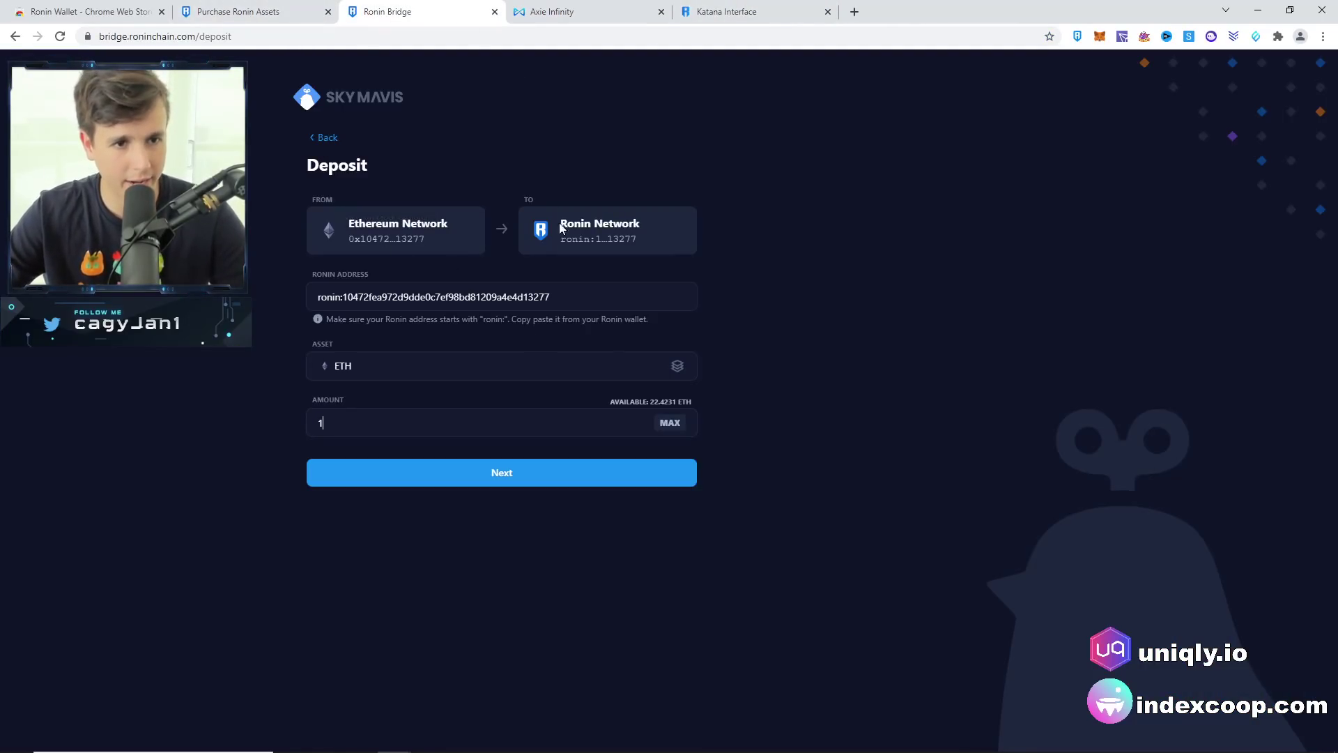
click(518, 481)
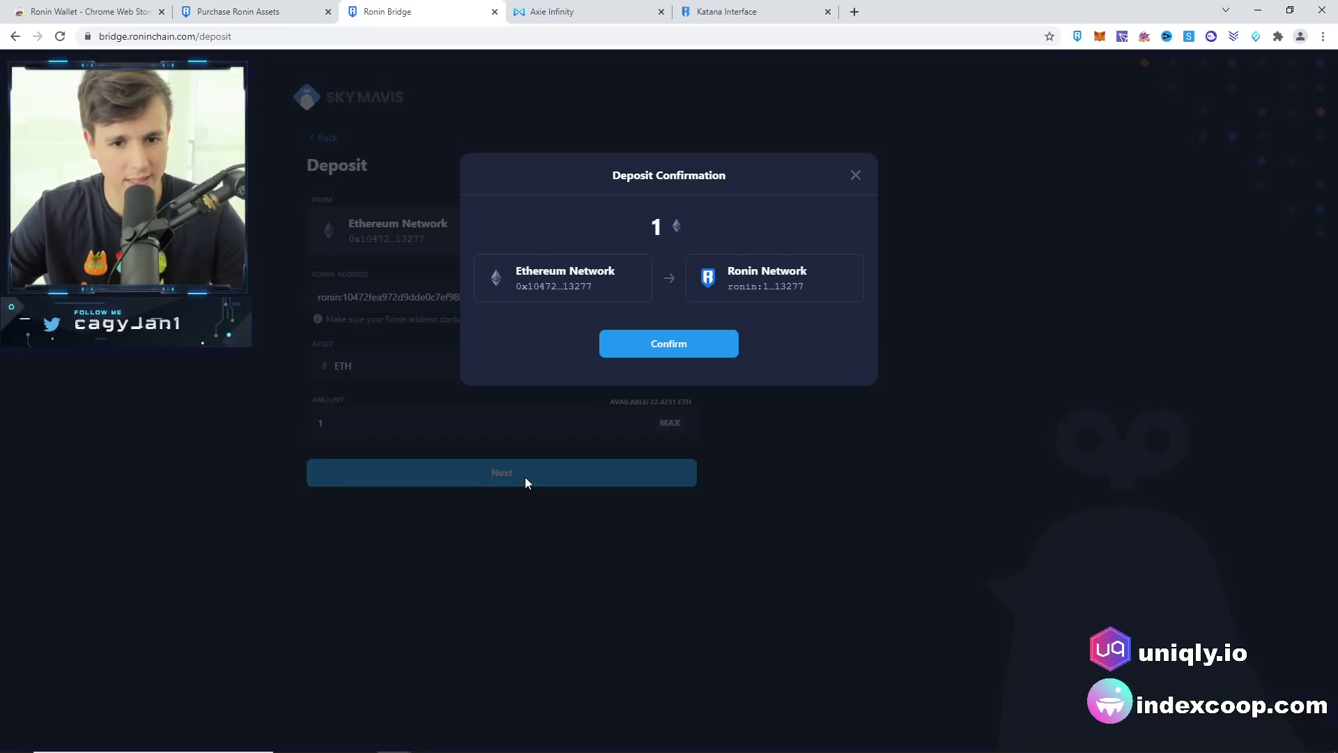
click(645, 359)
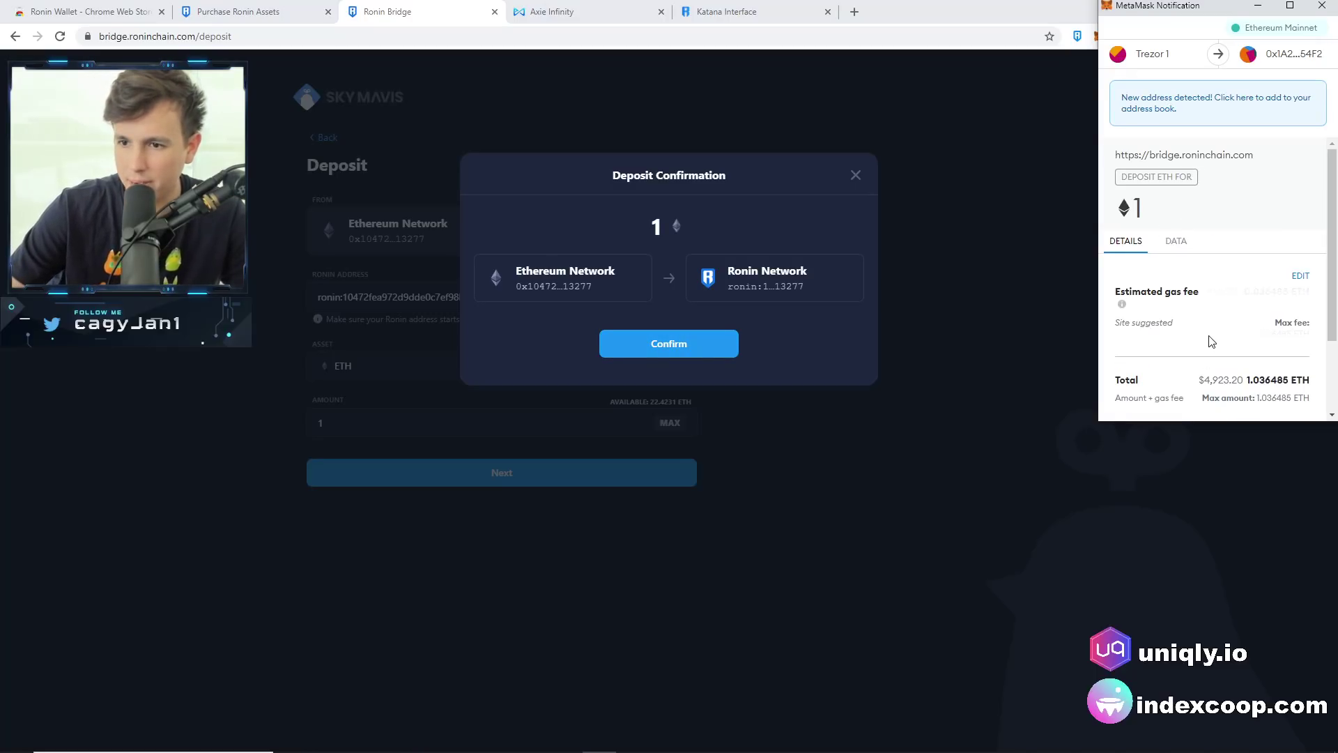
scroll(1219, 376, down, 2)
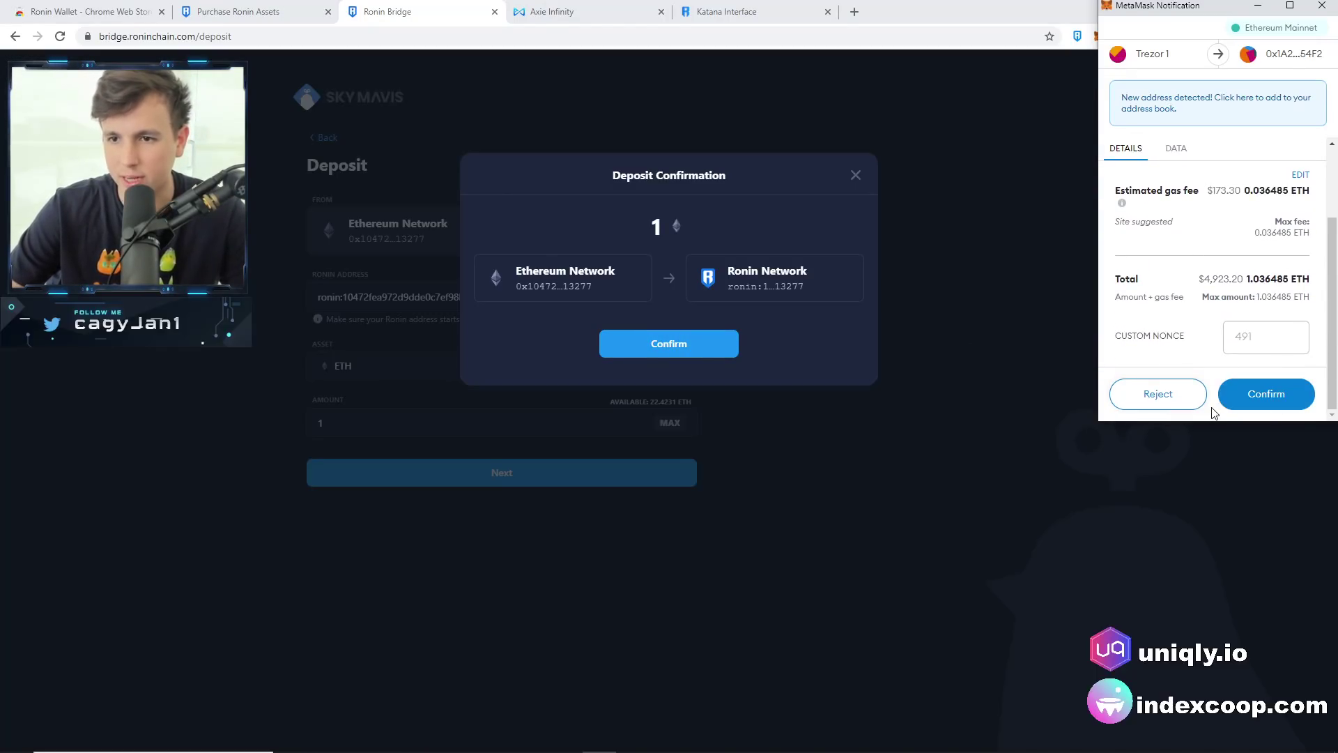
click(1184, 406)
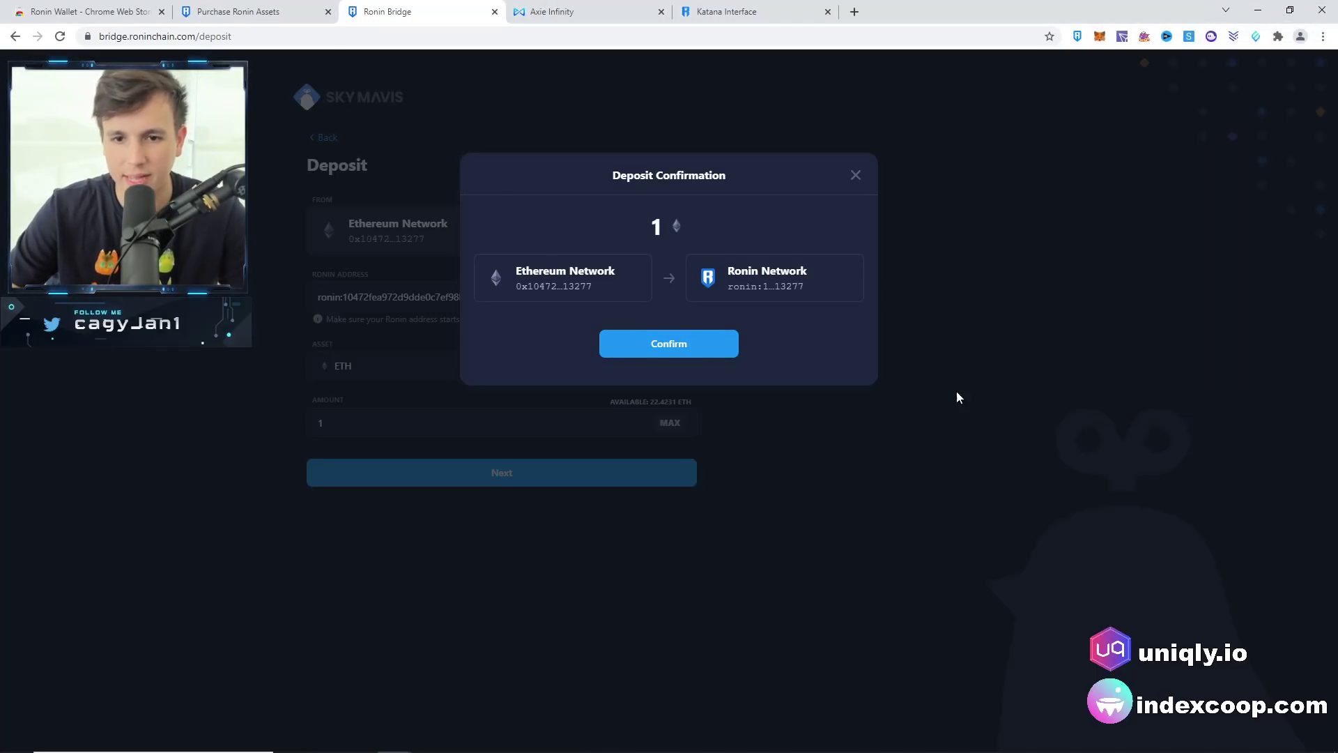
click(855, 176)
Look through the ERC20 and ERC721 assets in the Ronin Wallet extension and close it.
click(1080, 39)
scroll(976, 376, down, 3)
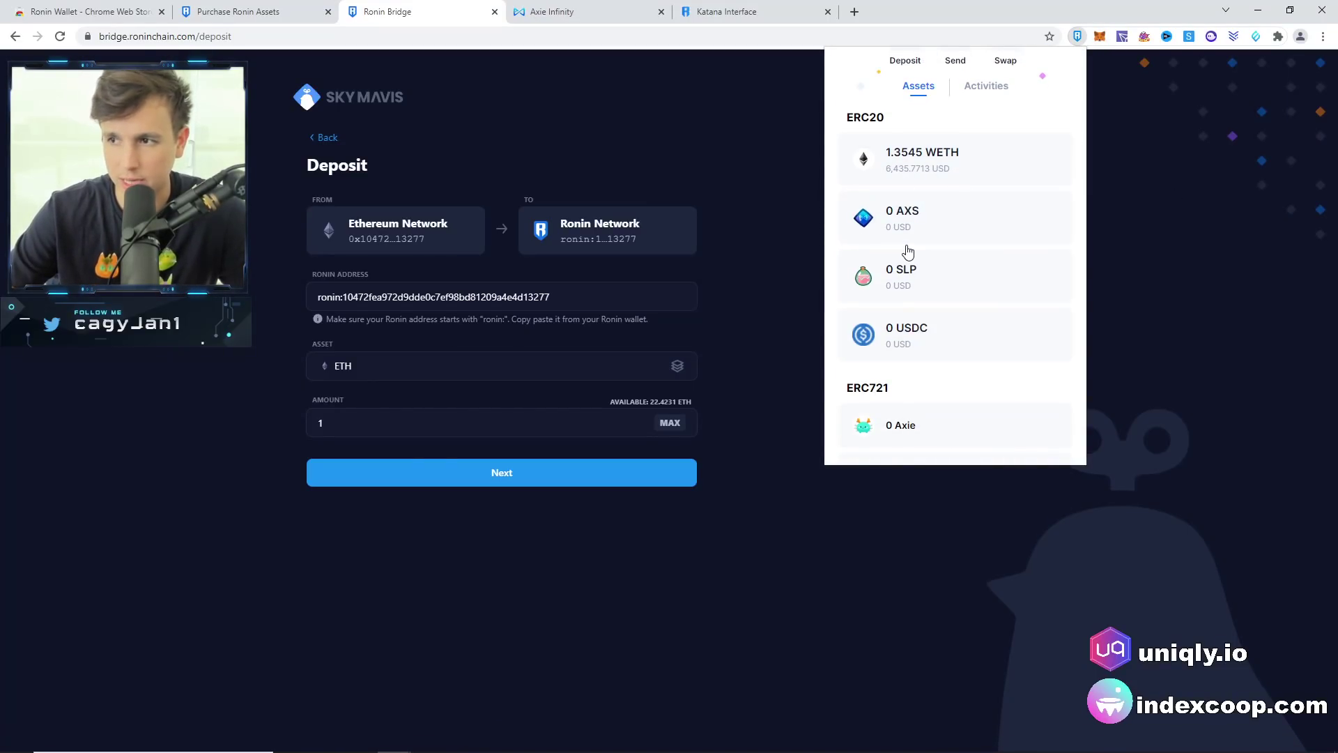
scroll(990, 306, down, 3)
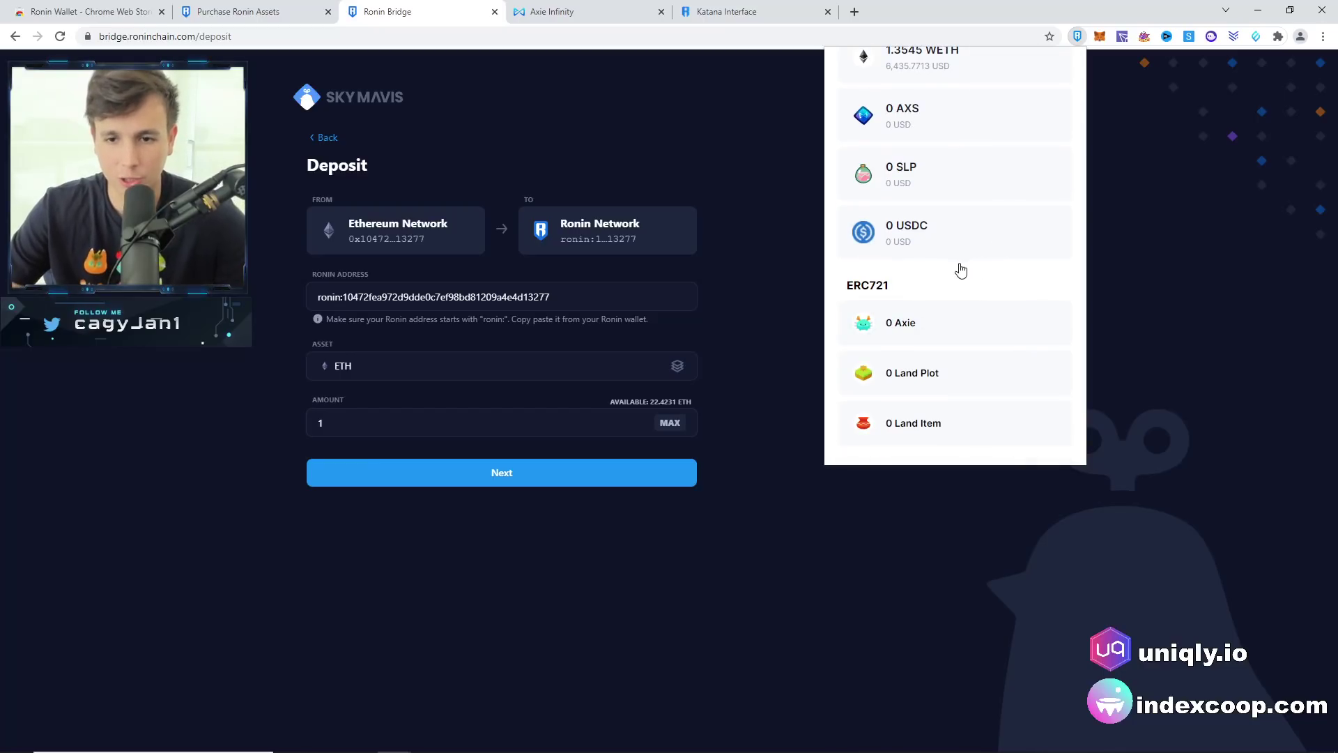
scroll(1006, 161, up, 3)
click(1077, 37)
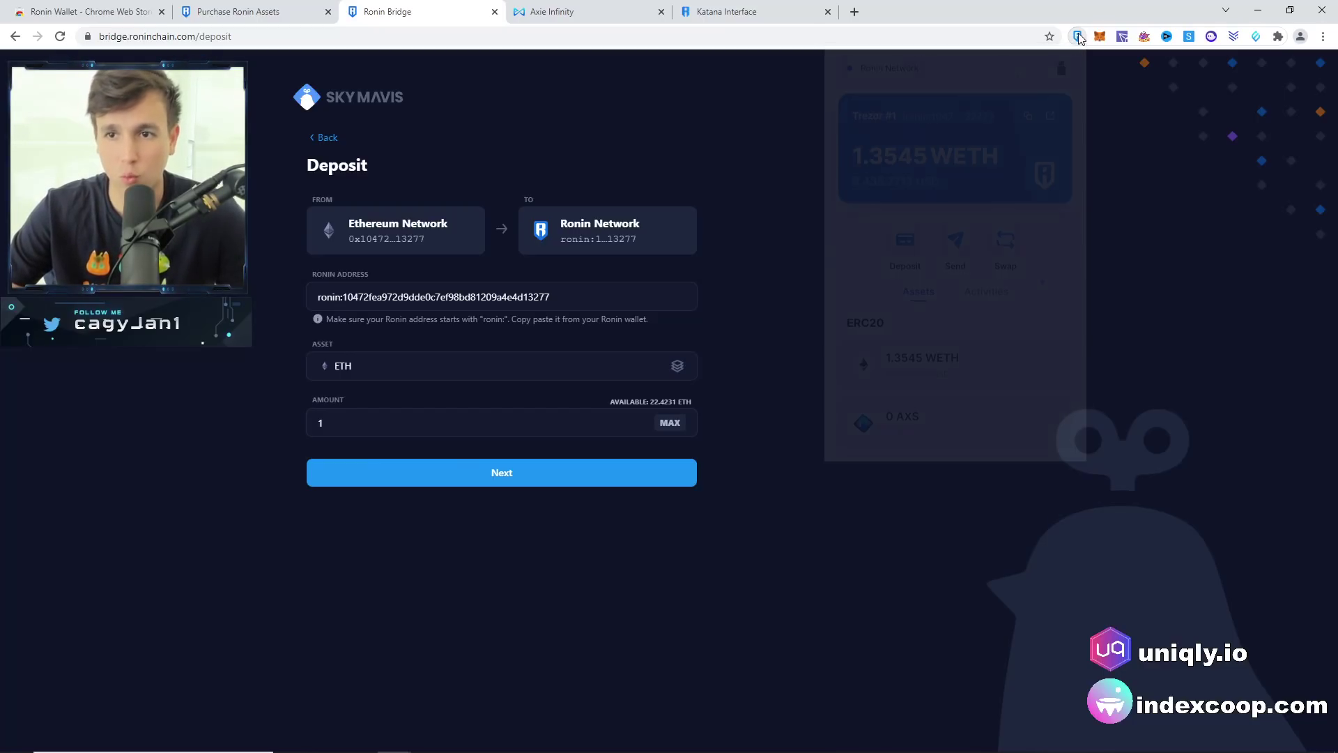